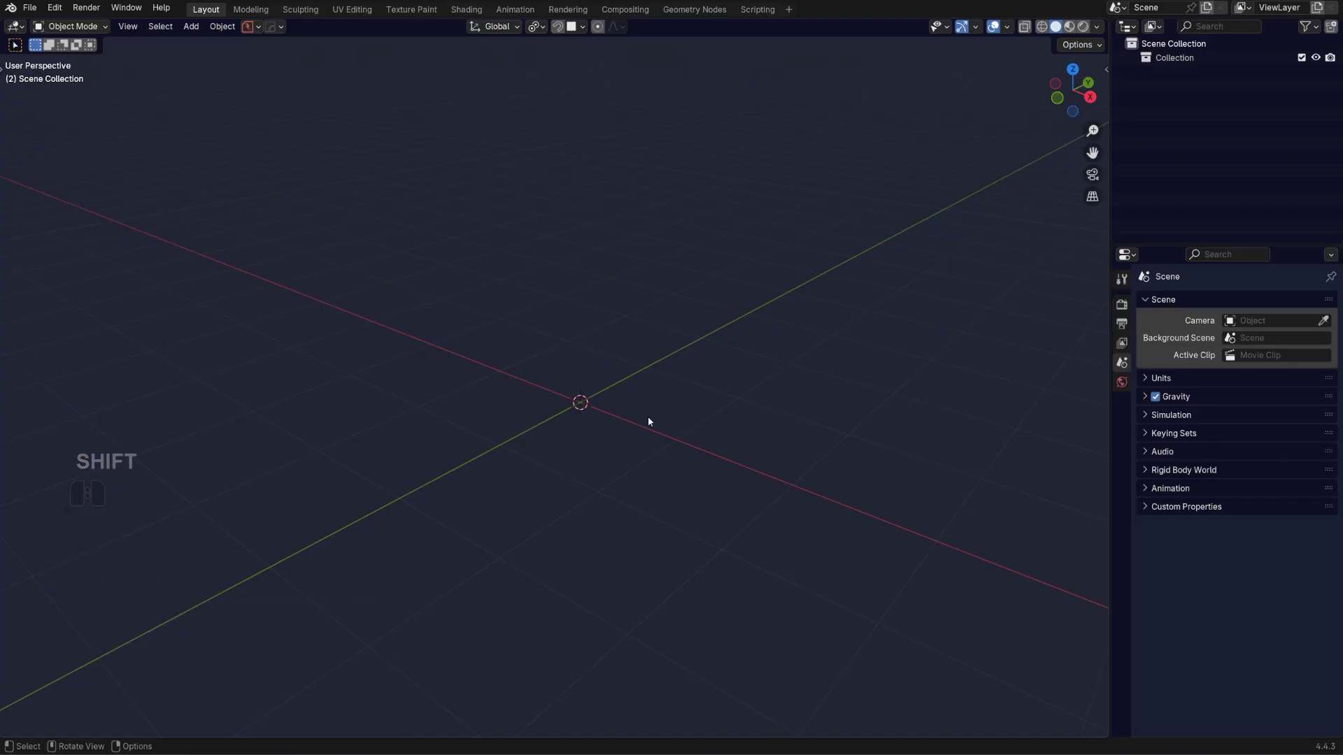
# - Add a cylinder at the origin, stretch it along Z to about 1.83 times its height, and apply the scale
pyautogui.hotkey('shift', 'a')
pyautogui.moveTo(672, 419)
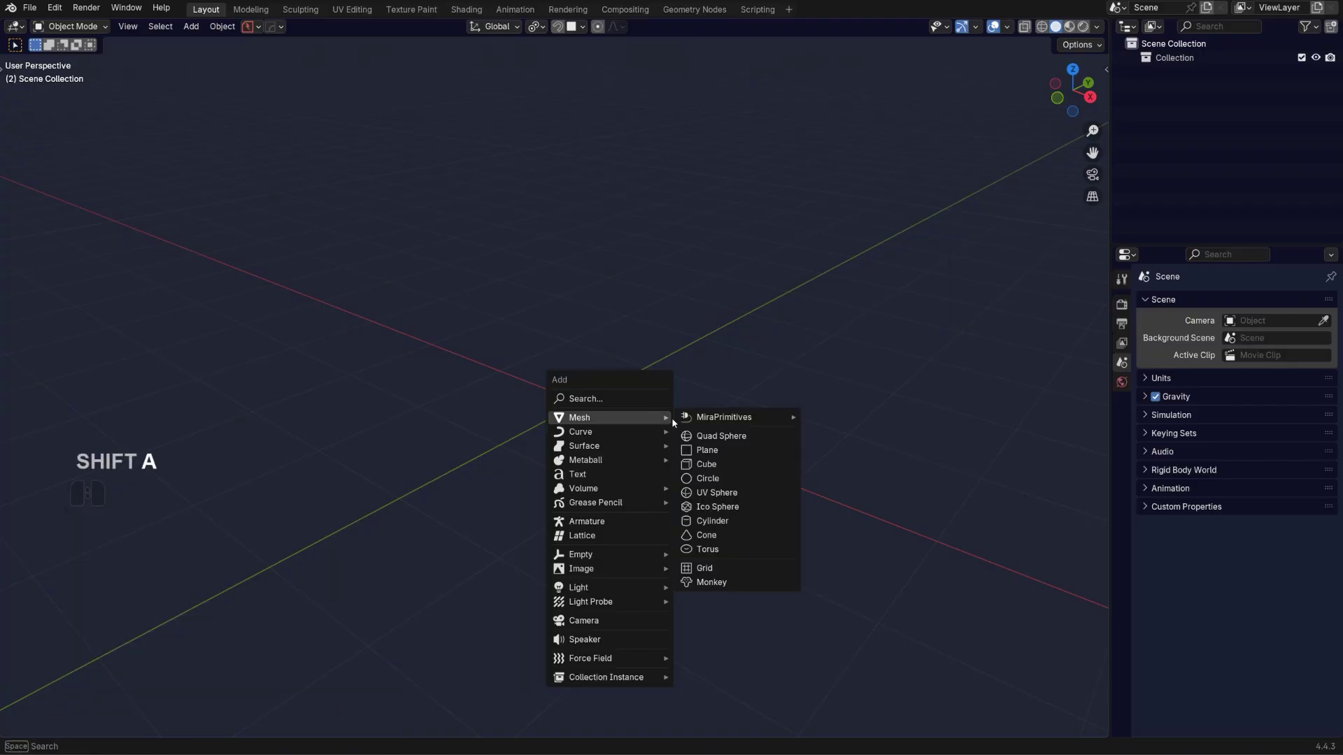
pyautogui.click(752, 523)
pyautogui.press('s')
pyautogui.press('z')
pyautogui.click(694, 456)
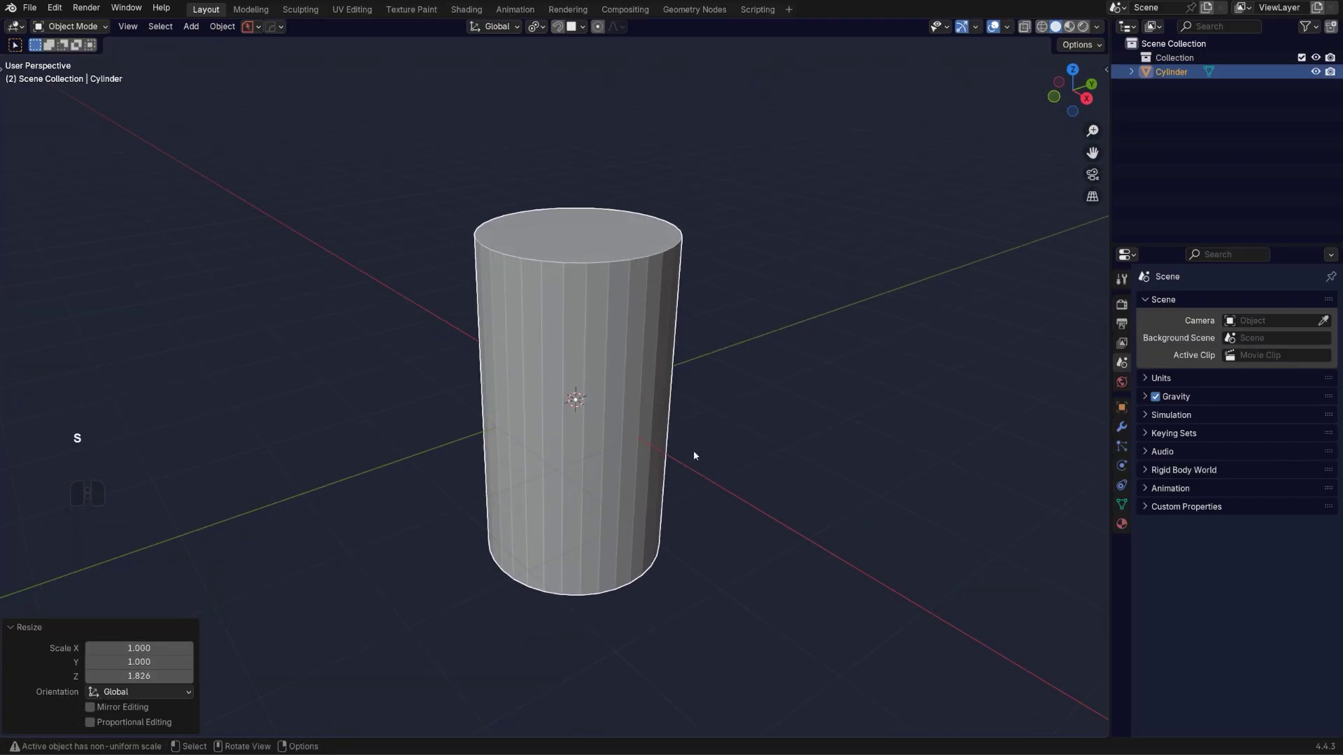
pyautogui.hotkey('ctrl', 'a')
pyautogui.click(694, 451)
# - Bevel the cylinder's top and bottom rims about 0.16 m wide with 7 segments
pyautogui.press('Tab')
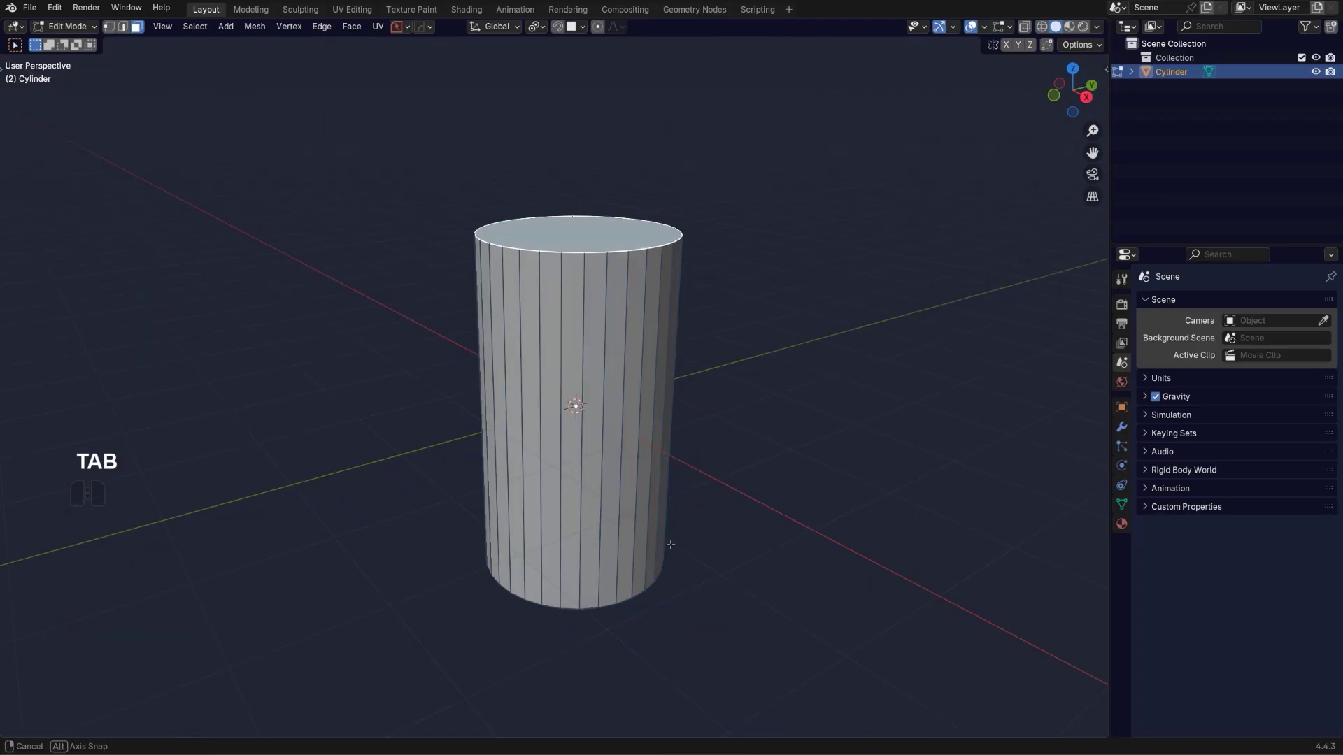
pyautogui.moveTo(671, 545); pyautogui.dragTo(568, 618, button='middle')
pyautogui.hotkey('ctrl', 'b')
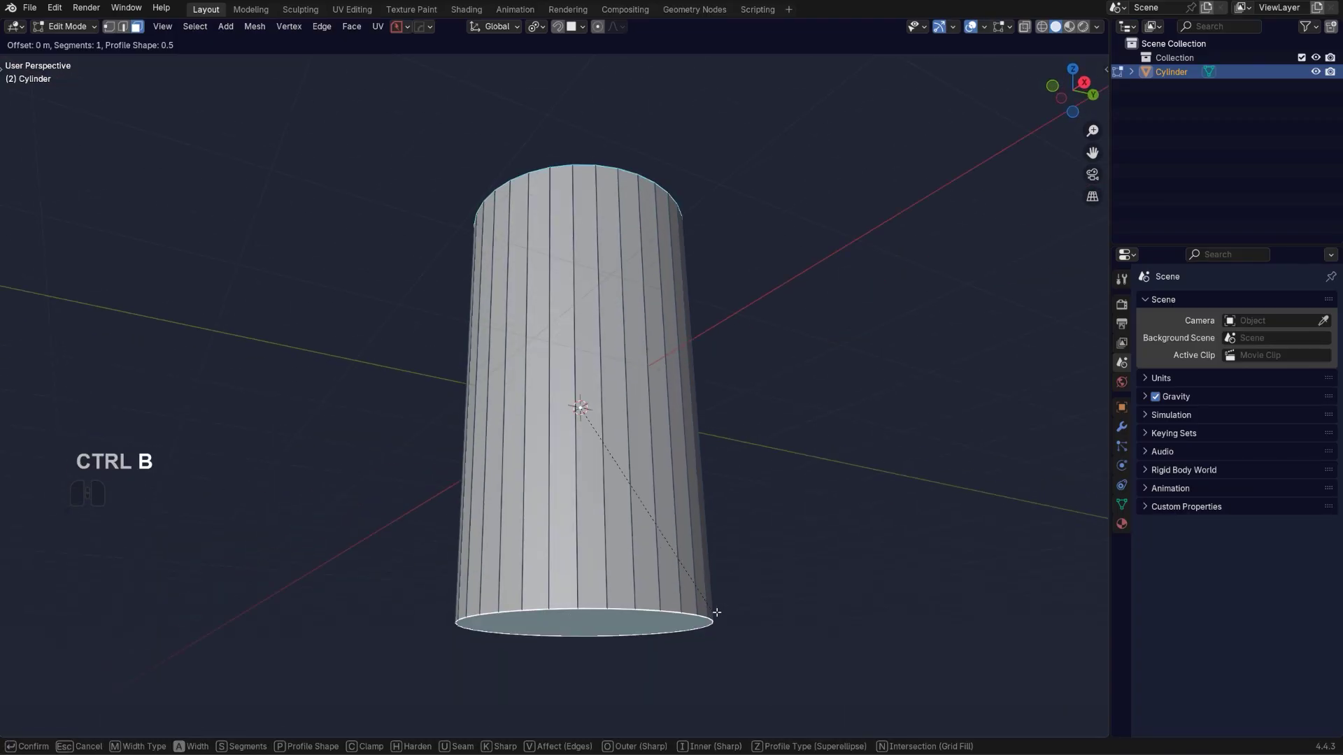
pyautogui.scroll(1, 741, 615)
pyautogui.click(742, 615)
# - Insert one centred loop cut around the cylinder and bevel it about 0.88 m with 1 segment to form a wide middle band
pyautogui.moveTo(728, 602); pyautogui.dragTo(608, 424, button='middle')
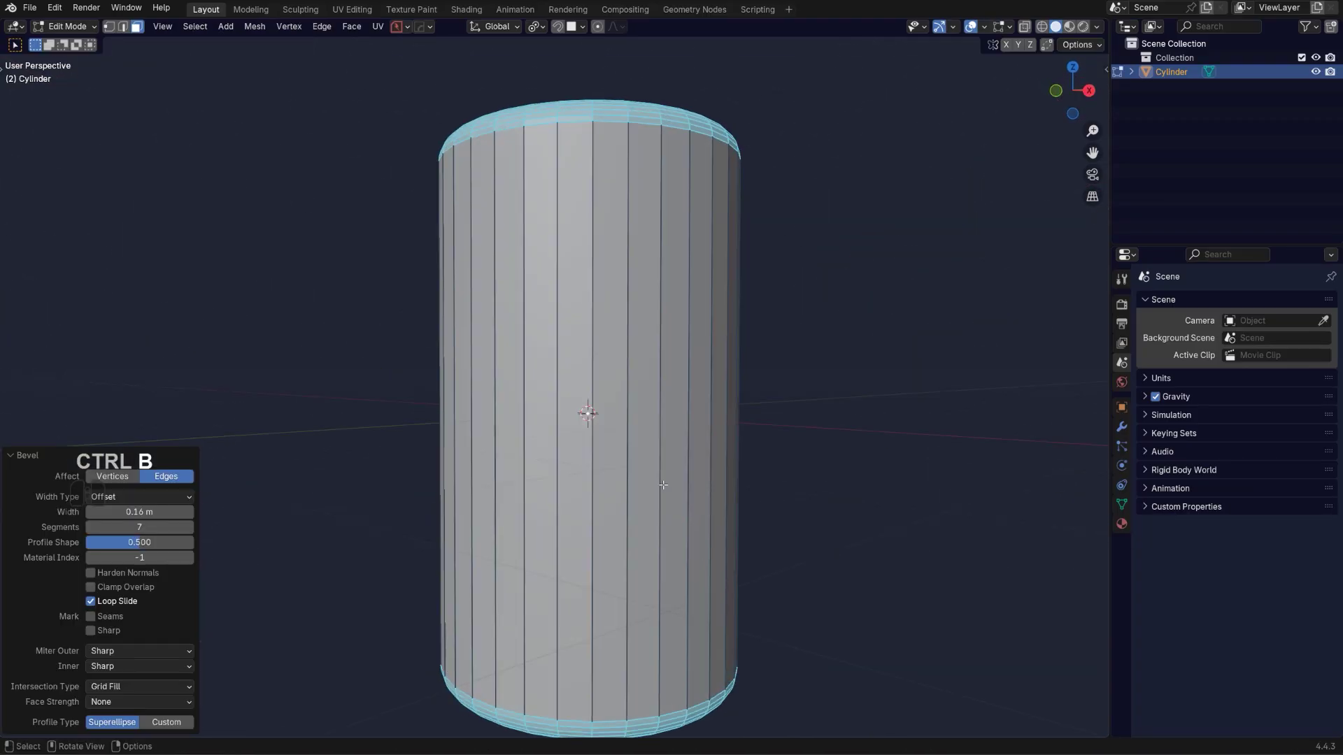
pyautogui.scroll(-2, 609, 427)
pyautogui.hotkey('ctrl', 'r')
pyautogui.press('Escape')
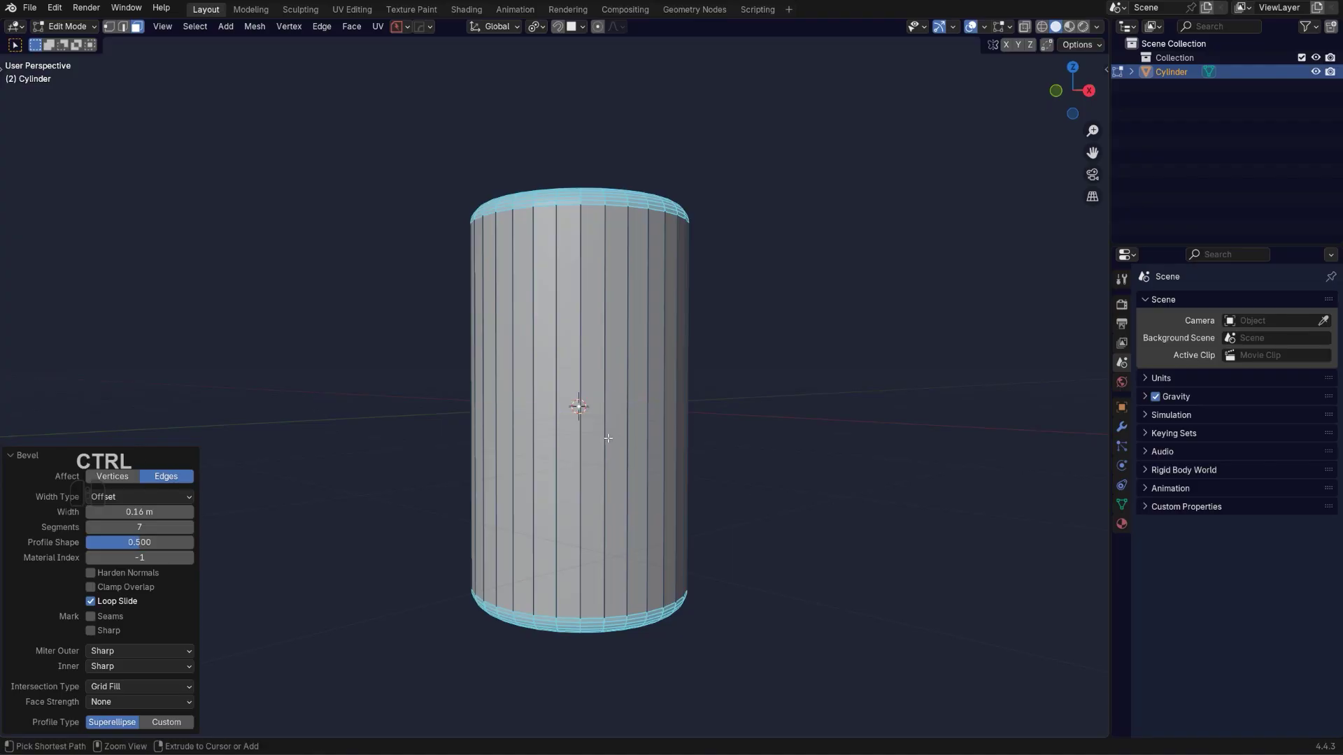
pyautogui.hotkey('ctrl', 'r')
pyautogui.click(608, 439)
pyautogui.rightClick(608, 439)
pyautogui.hotkey('ctrl', 'b')
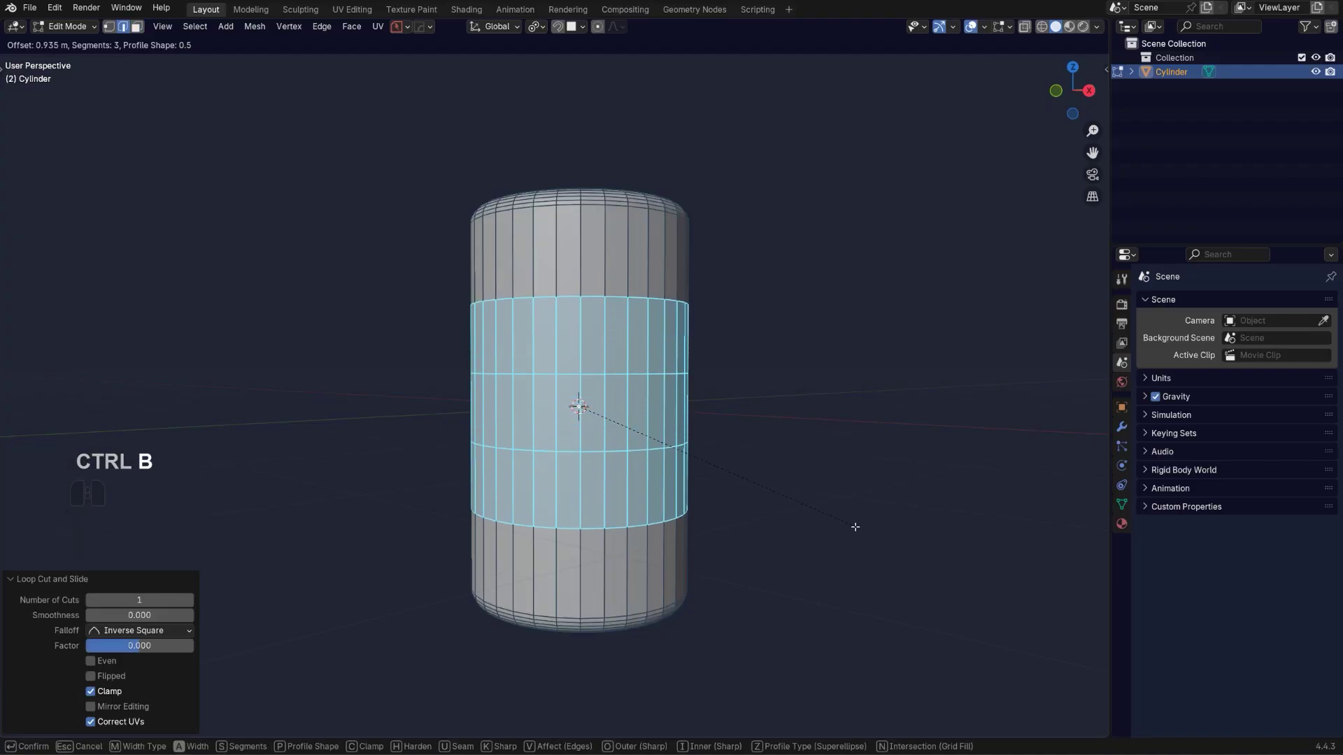
pyautogui.click(853, 527)
# - Recess the middle band of faces along their normals with the HardOps EM_Macro tool
pyautogui.press('q')
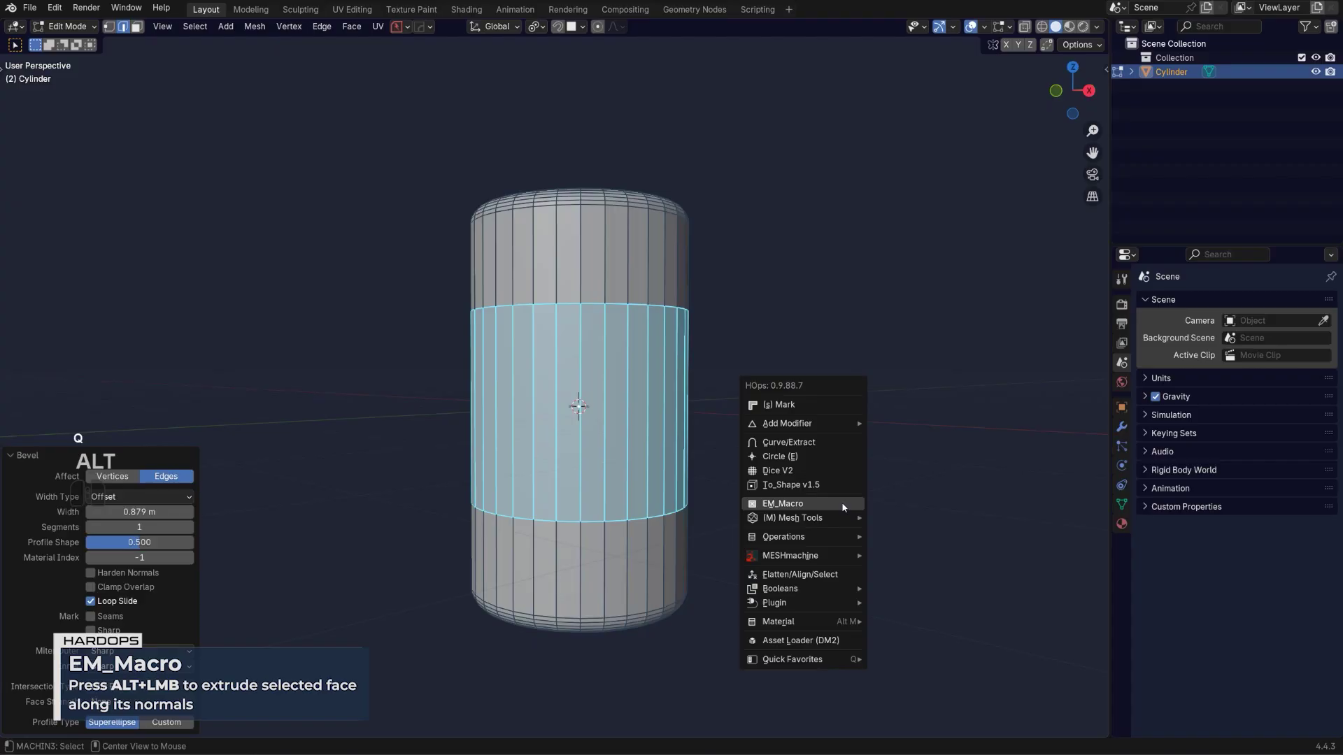
pyautogui.click(812, 499)
pyautogui.press('Tab')
# - Select the full ring of recessed middle faces and separate it into its own object
pyautogui.keyDown('alt'); pyautogui.click(600, 409); pyautogui.keyUp('alt')
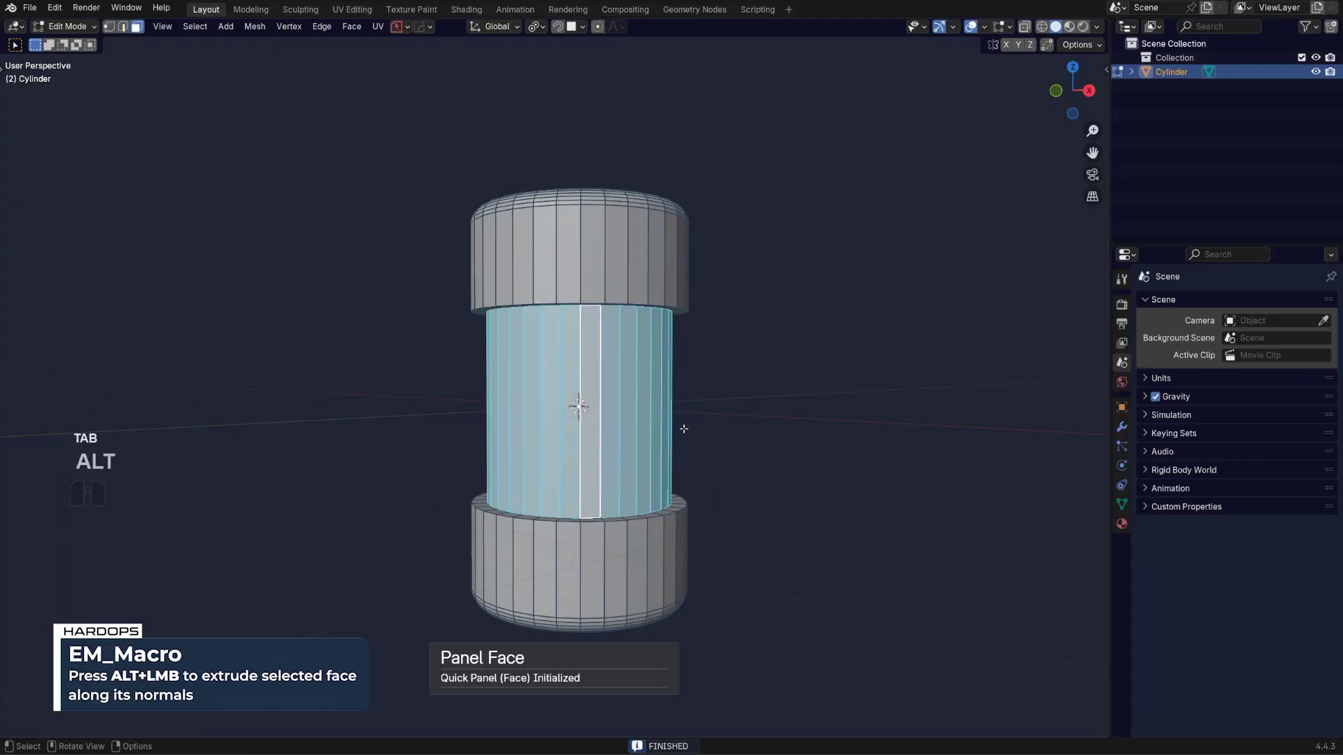
pyautogui.press('q')
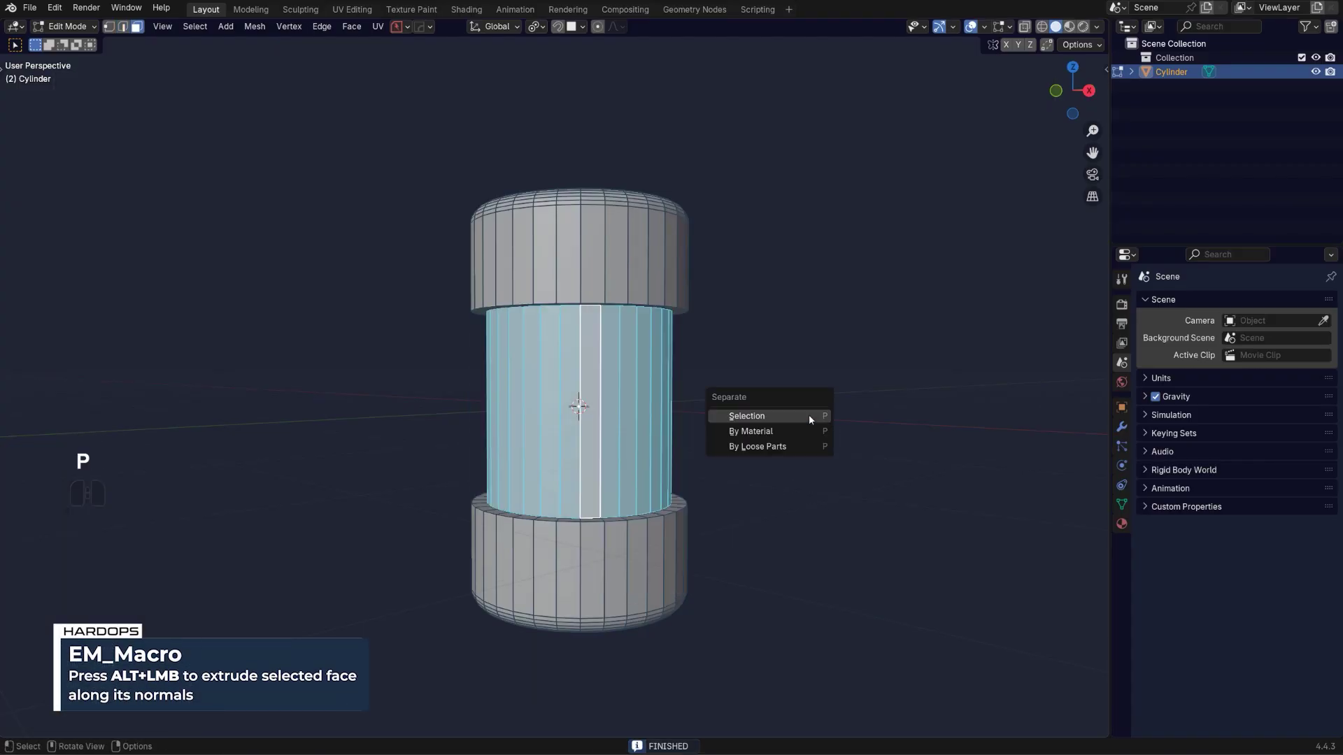
pyautogui.click(747, 416)
pyautogui.press('Tab')
# - Add HardOps 30° bevel modifiers to both cylinder parts, using 3 segments and 0.01 width
pyautogui.moveTo(809, 418); pyautogui.dragTo(589, 420, button='middle')
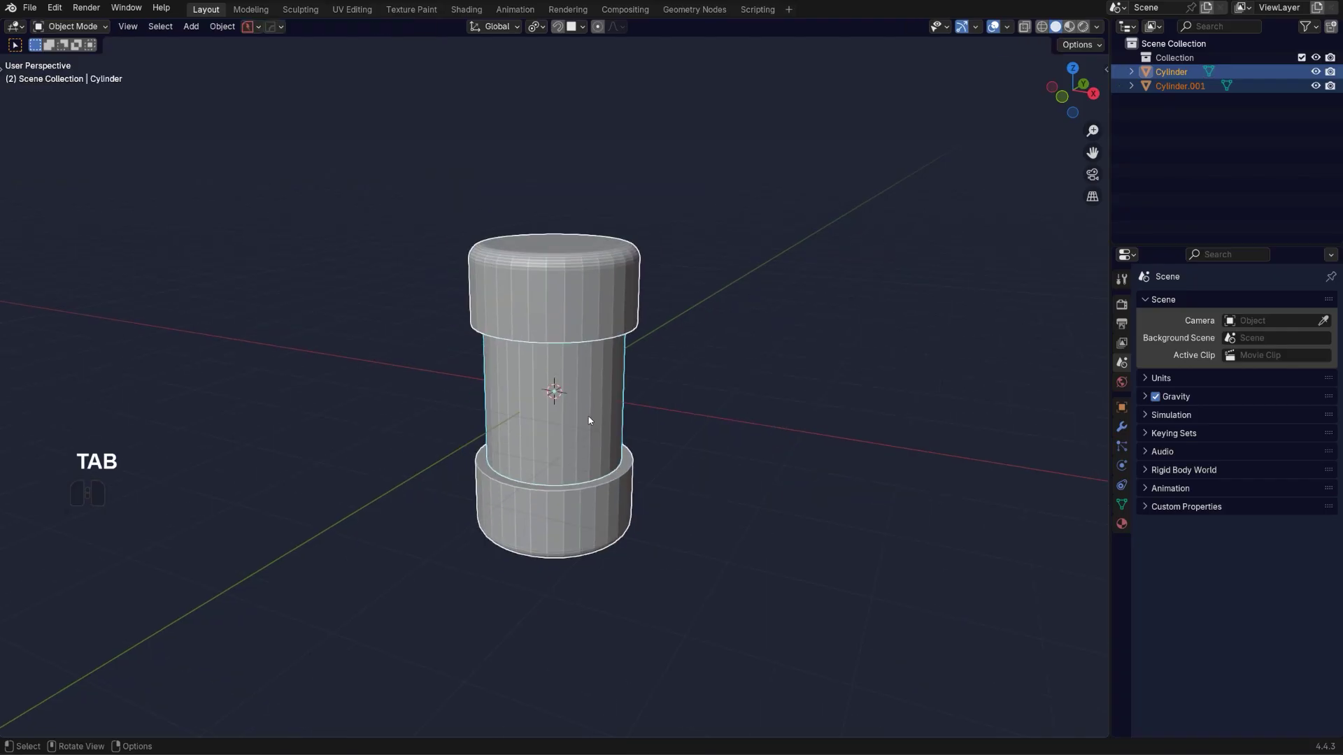
pyautogui.press('q')
pyautogui.click(587, 427)
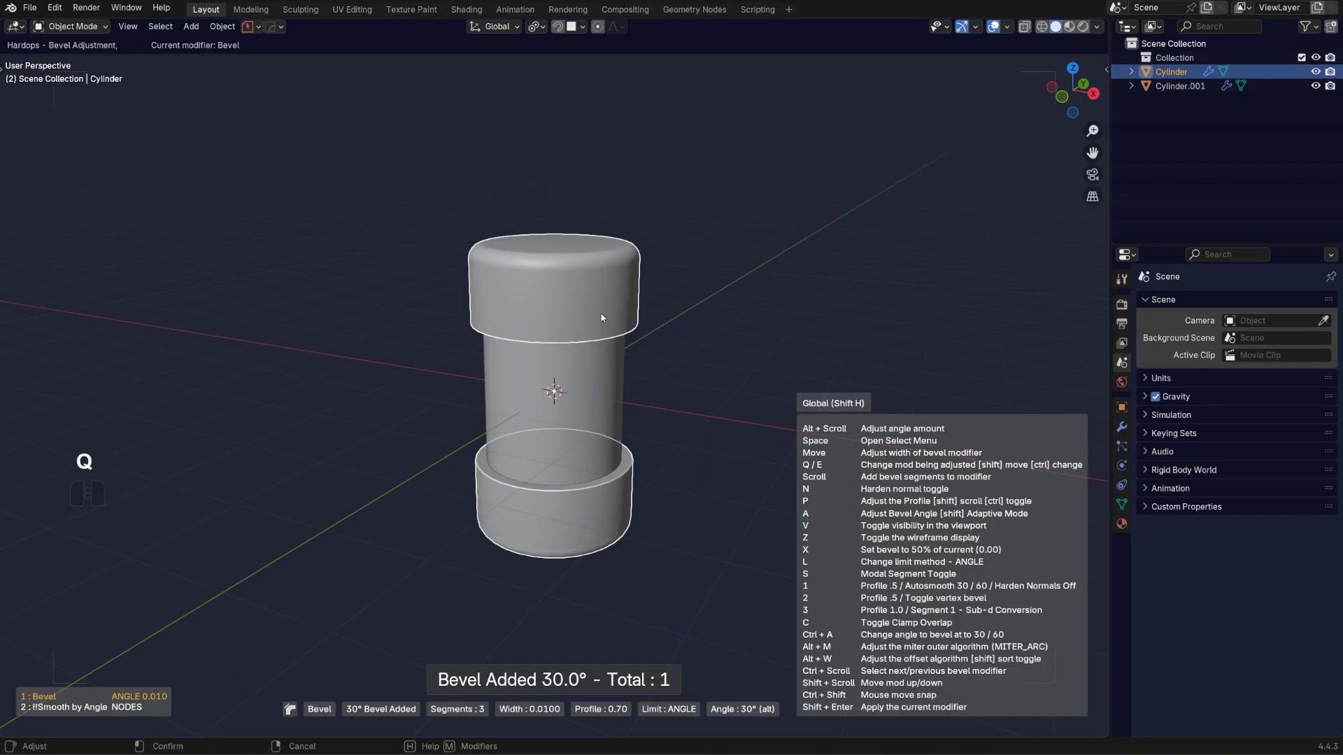
pyautogui.click(602, 315)
pyautogui.click(753, 307)
# - Assign a blank HardOps glass material to the separated middle cylinder
pyautogui.scroll(2, 713, 382)
pyautogui.keyDown('shift'); pyautogui.moveTo(602, 425); pyautogui.dragTo(523, 443, button='middle'); pyautogui.keyUp('shift')
pyautogui.click(484, 376)
pyautogui.moveTo(484, 377); pyautogui.dragTo(645, 417, button='middle')
pyautogui.hotkey('alt', 'm')
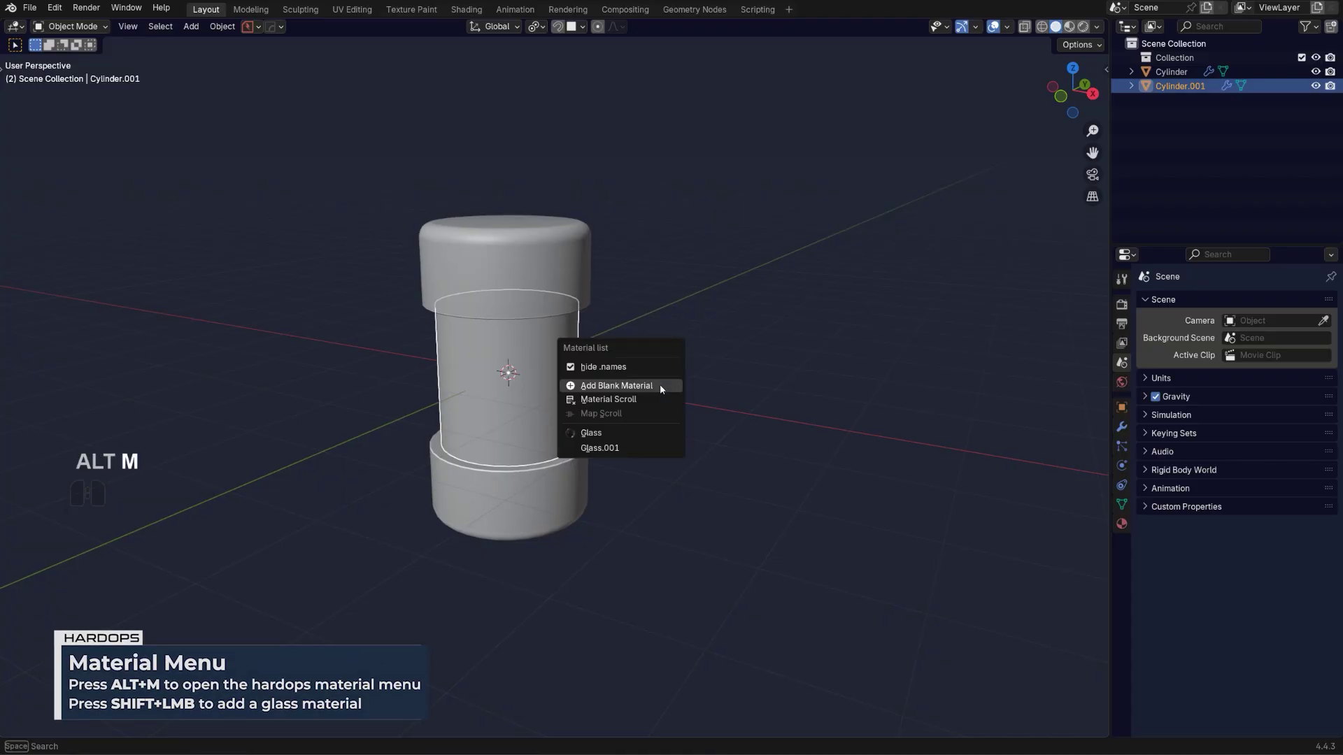
pyautogui.press('shift')
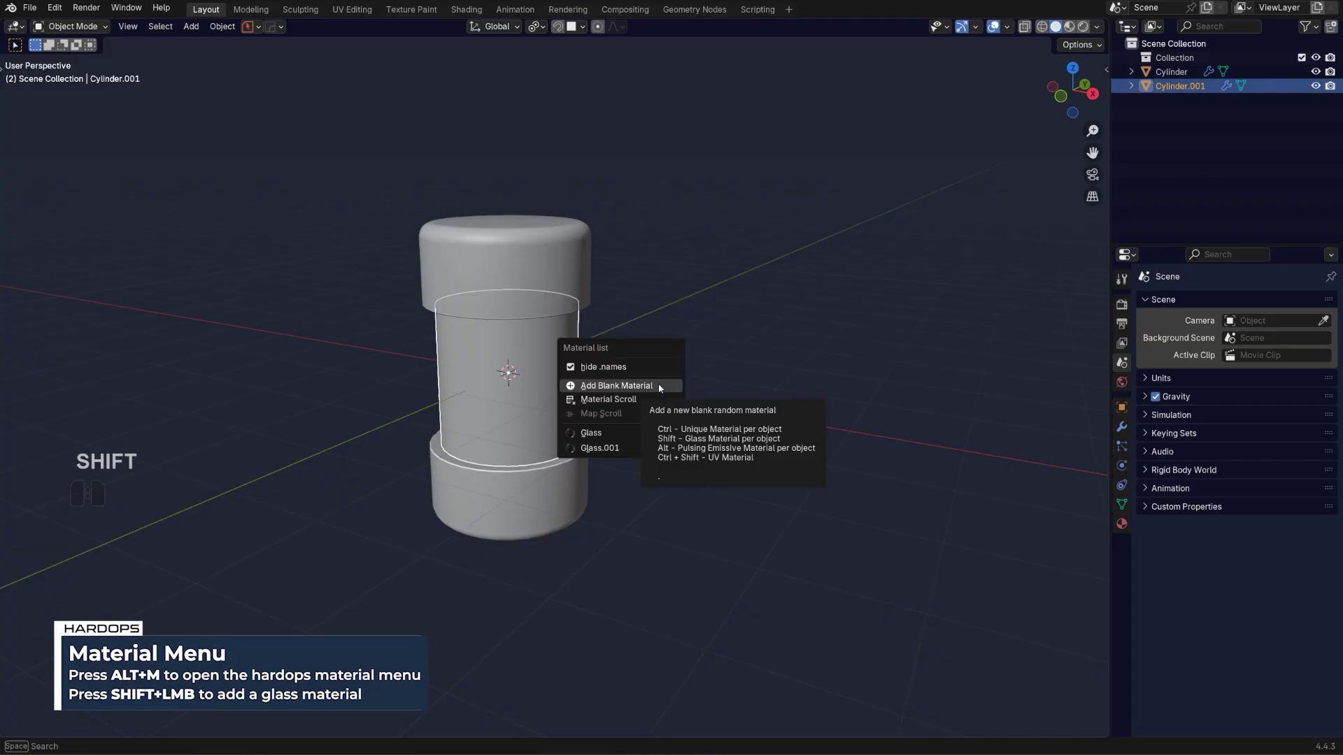
pyautogui.keyDown('shift'); pyautogui.click(660, 387); pyautogui.keyUp('shift')
# - Examine the transparent middle section and the hollow end caps from several angles and distances
pyautogui.scroll(3, 665, 405)
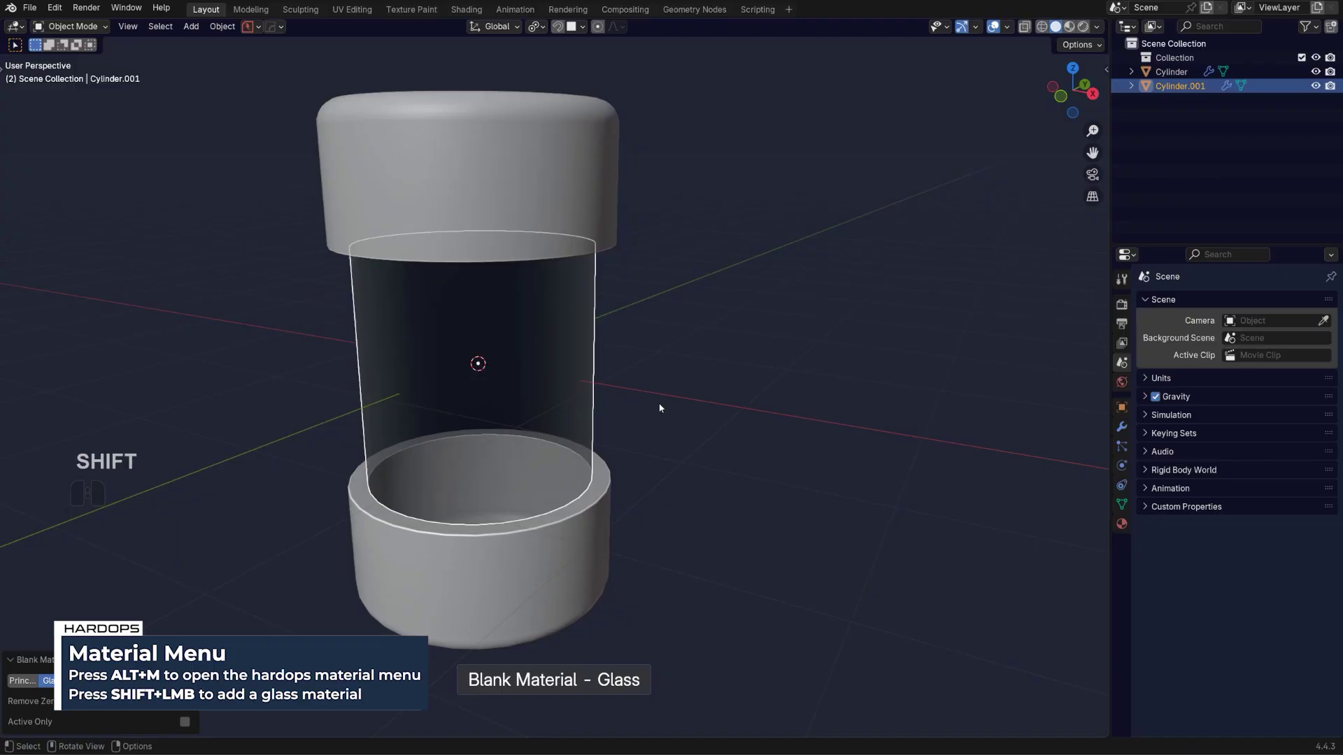
pyautogui.scroll(-2, 665, 408)
pyautogui.moveTo(668, 407); pyautogui.dragTo(669, 374, button='middle')
pyautogui.scroll(1, 742, 365)
pyautogui.click(750, 364)
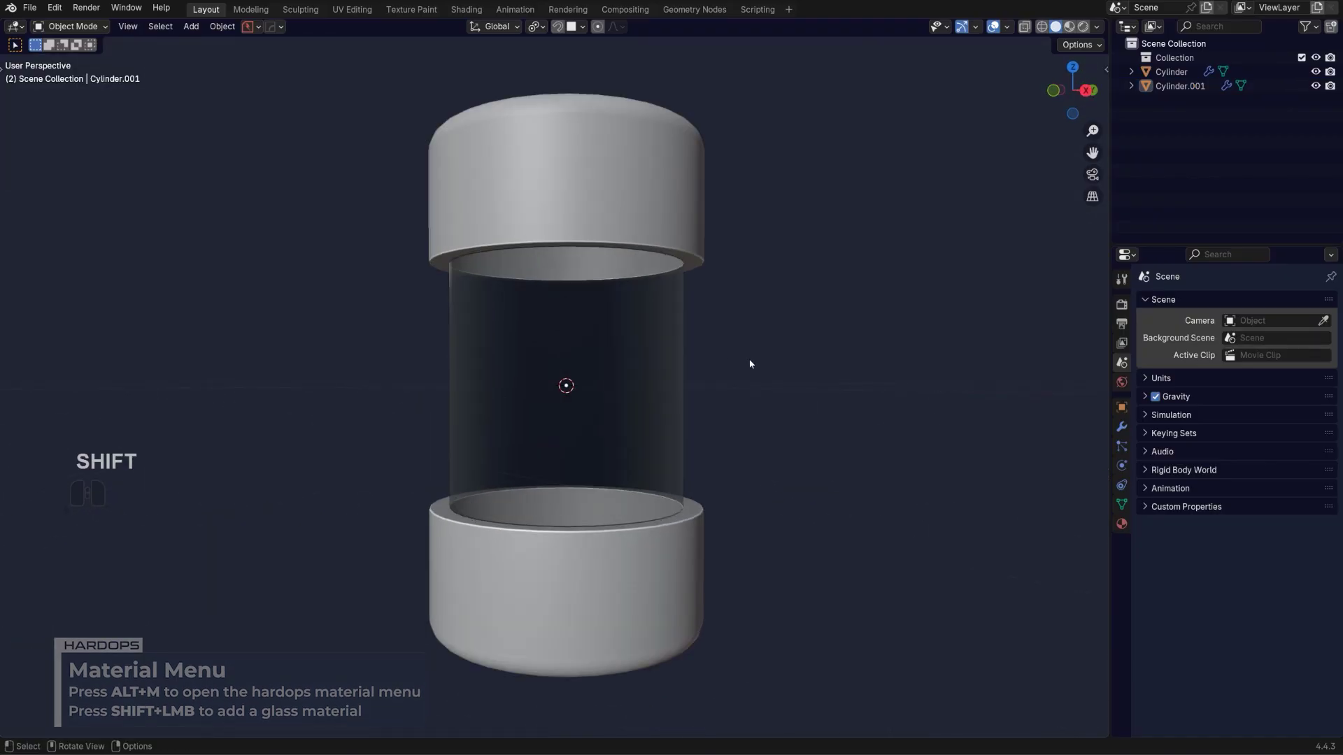
pyautogui.moveTo(751, 364); pyautogui.dragTo(795, 425, button='middle')
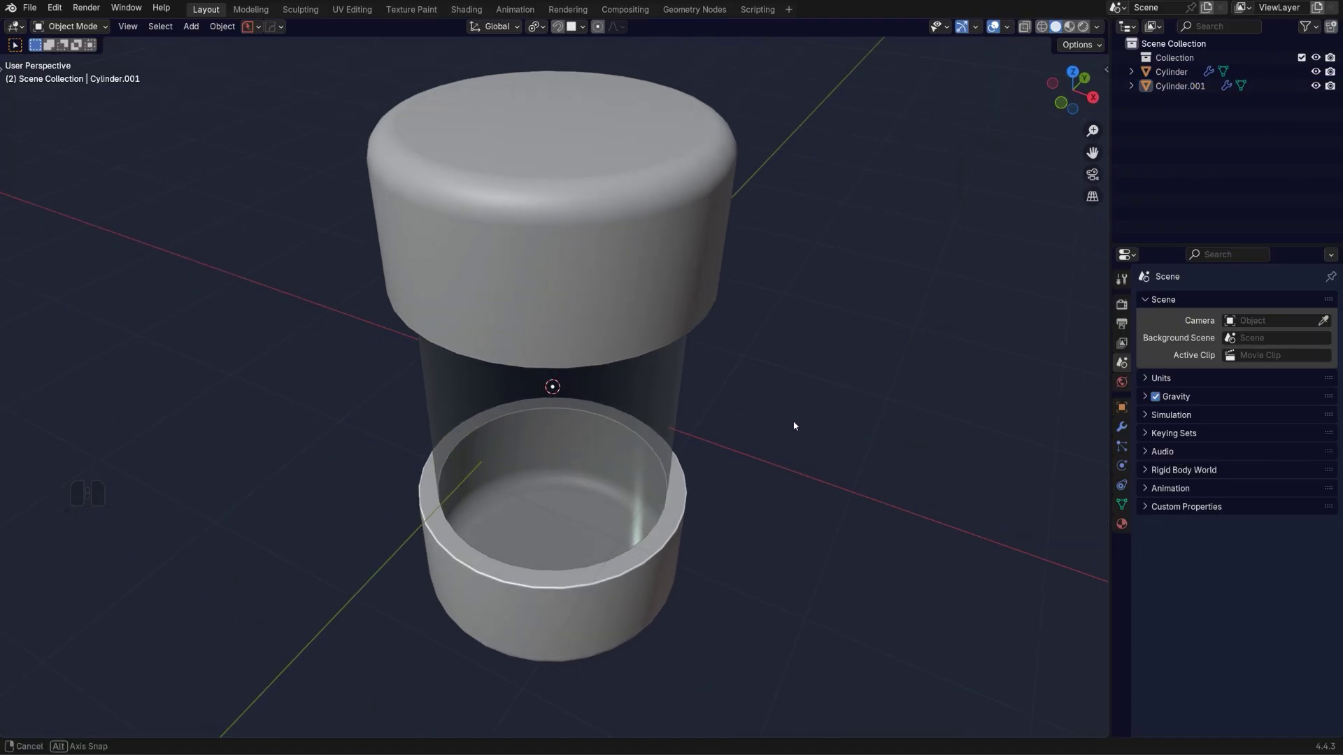
pyautogui.scroll(-4, 645, 366)
pyautogui.scroll(2, 641, 475)
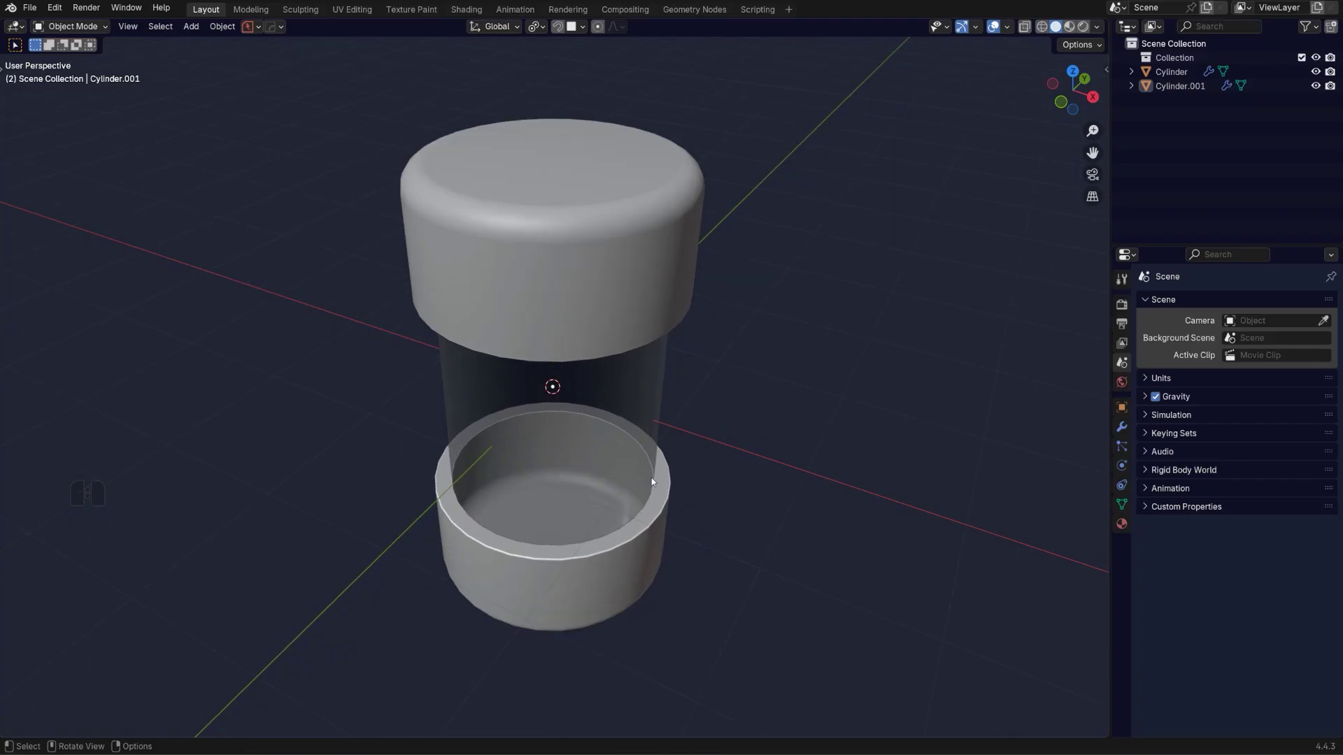
pyautogui.moveTo(678, 518); pyautogui.dragTo(612, 380, button='middle')
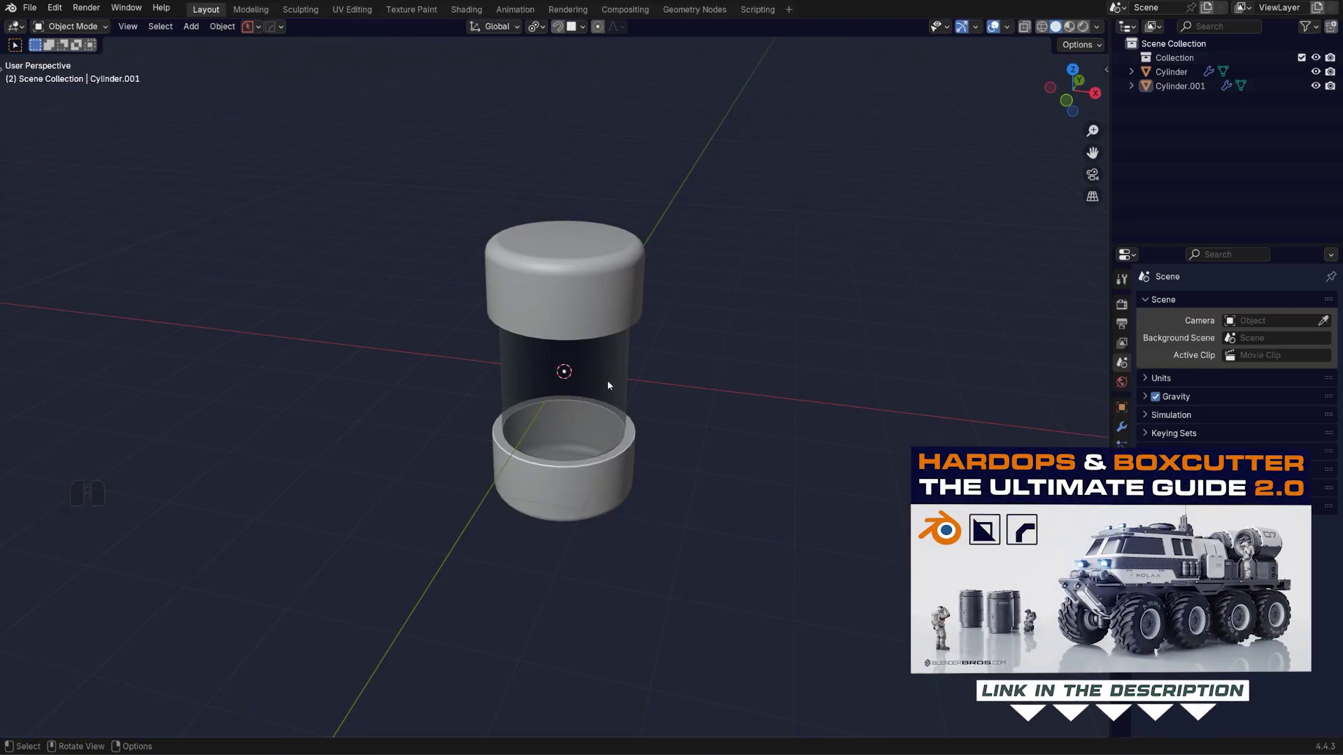
pyautogui.moveTo(753, 460); pyautogui.dragTo(623, 417, button='middle')
pyautogui.scroll(3, 478, 359)
pyautogui.moveTo(575, 354); pyautogui.dragTo(630, 384, button='middle')
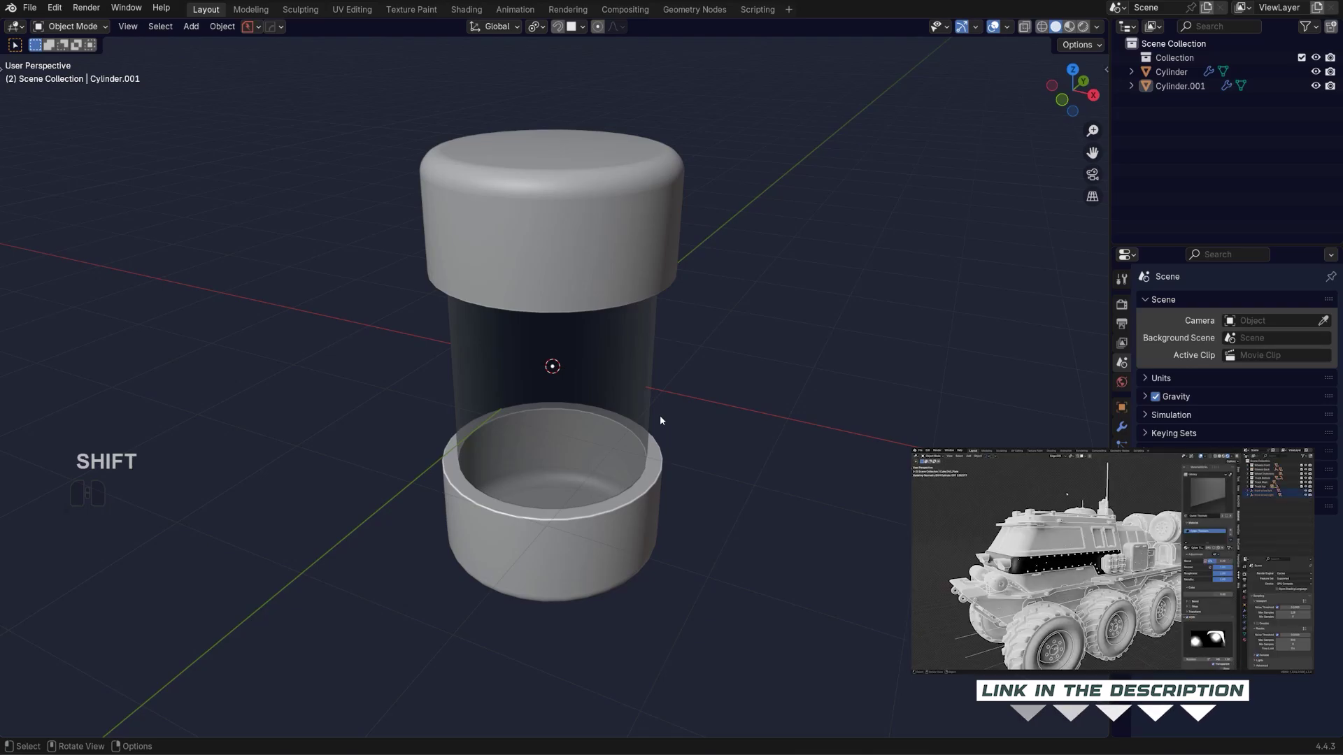
pyautogui.scroll(-3, 728, 399)
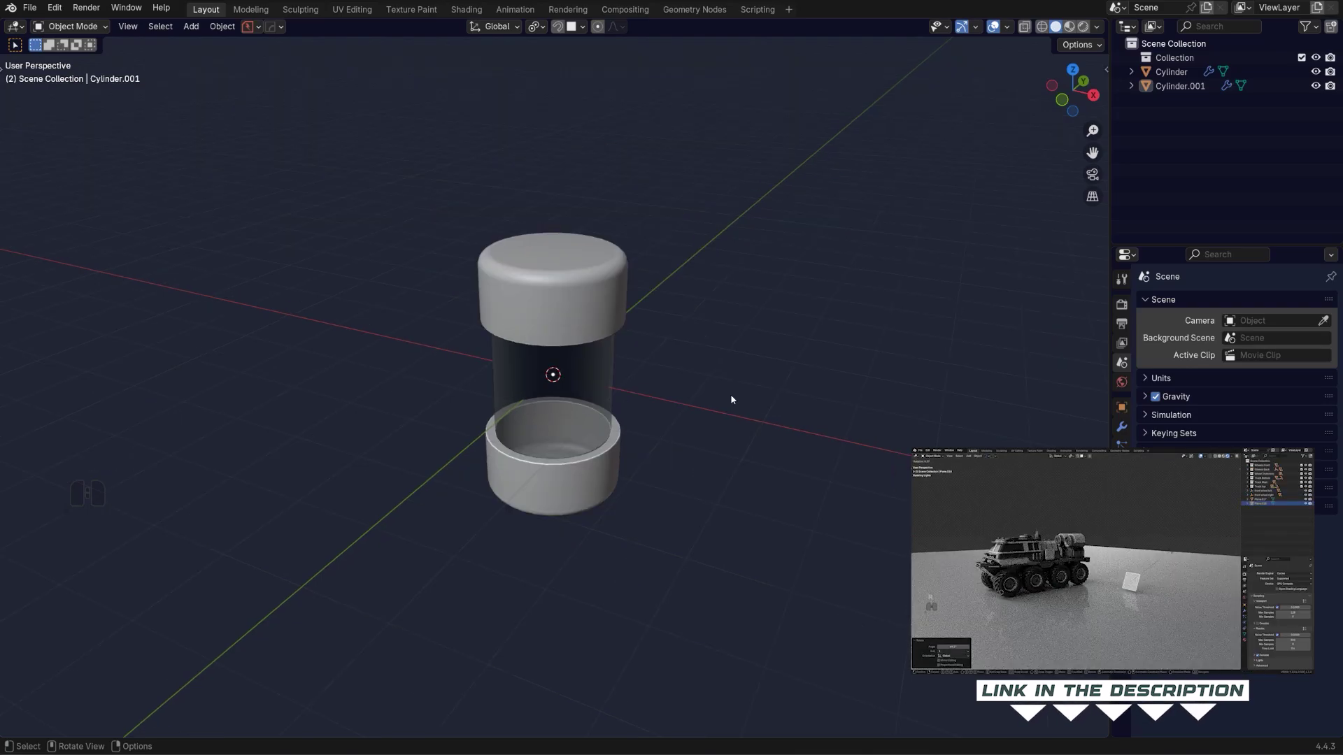
pyautogui.keyDown('shift'); pyautogui.moveTo(732, 396); pyautogui.dragTo(660, 406, button='middle'); pyautogui.keyUp('shift')
pyautogui.scroll(3, 562, 410)
pyautogui.moveTo(565, 406); pyautogui.dragTo(528, 331, button='middle')
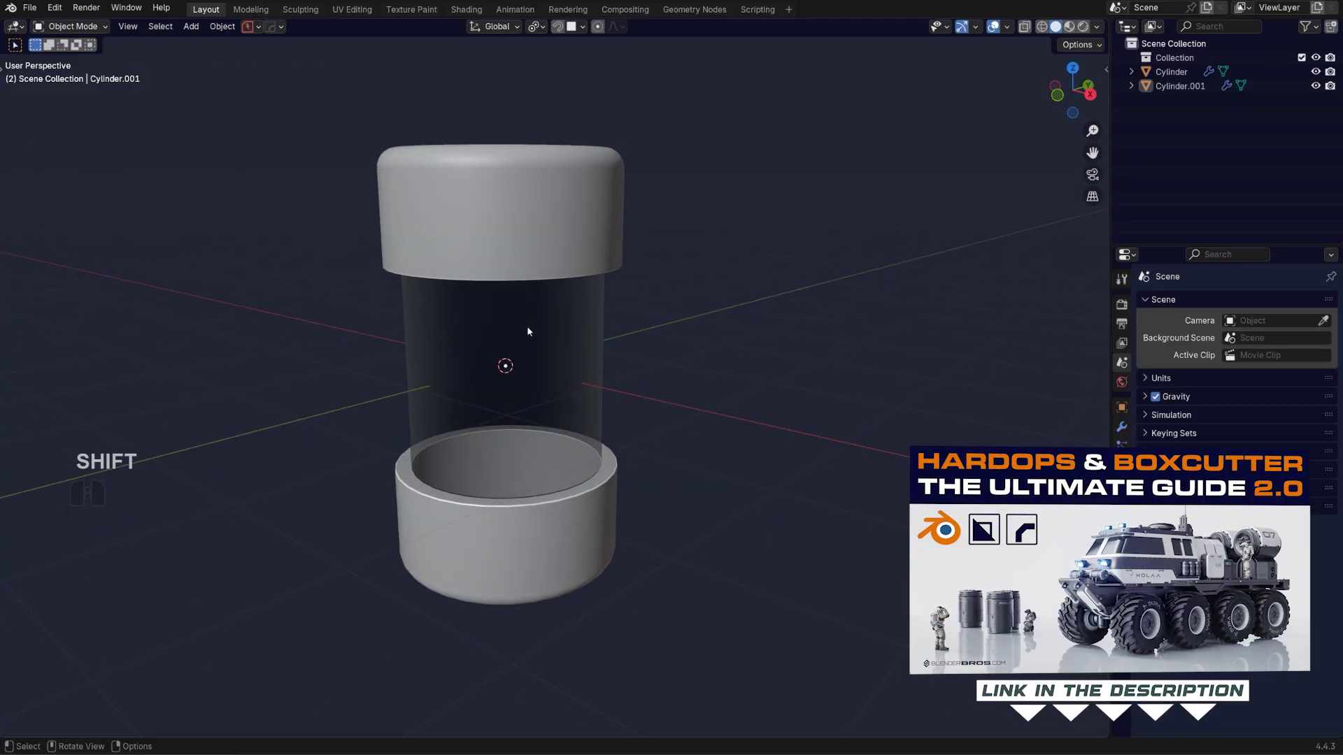
# - Select the middle glass cylinder and switch the viewport to rendered shading to check its material
pyautogui.click(508, 348)
pyautogui.scroll(-3, 510, 357)
pyautogui.scroll(2, 516, 356)
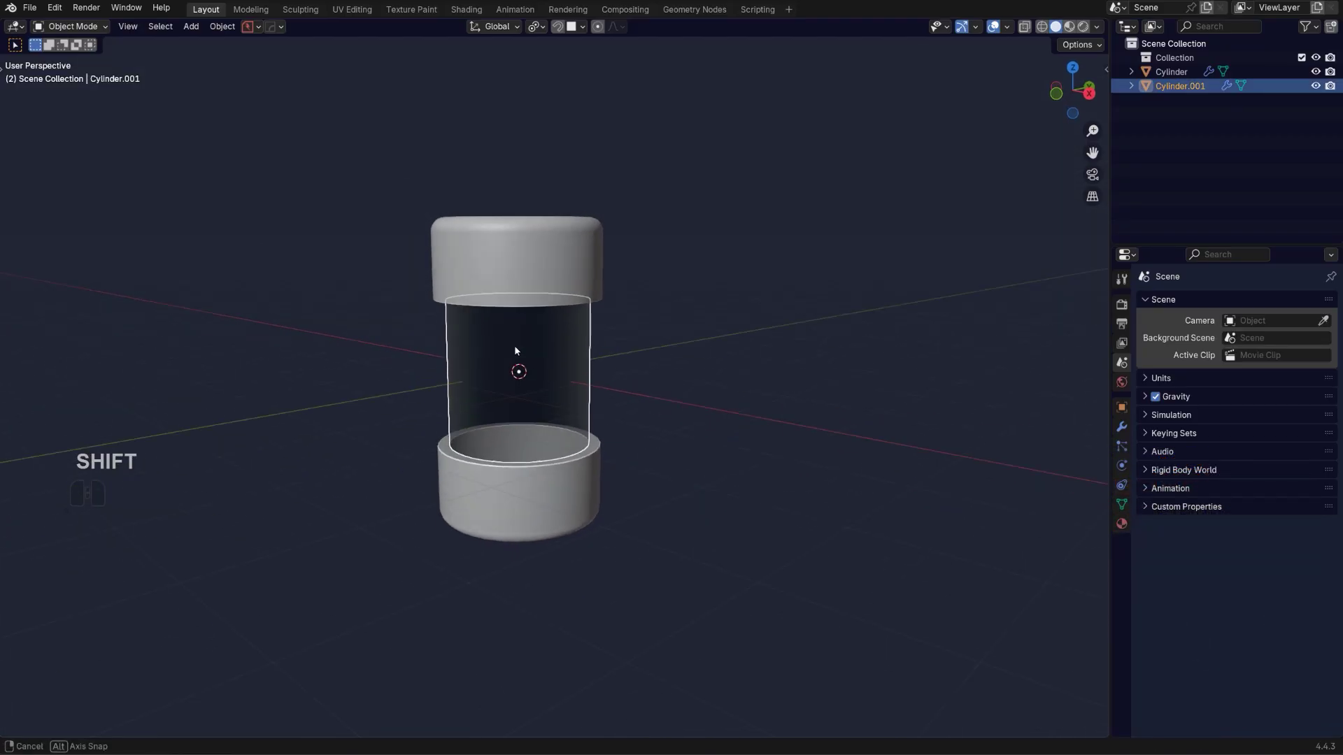
pyautogui.keyDown('shift'); pyautogui.moveTo(558, 343); pyautogui.dragTo(584, 381, button='middle'); pyautogui.keyUp('shift')
pyautogui.scroll(-2, 570, 373)
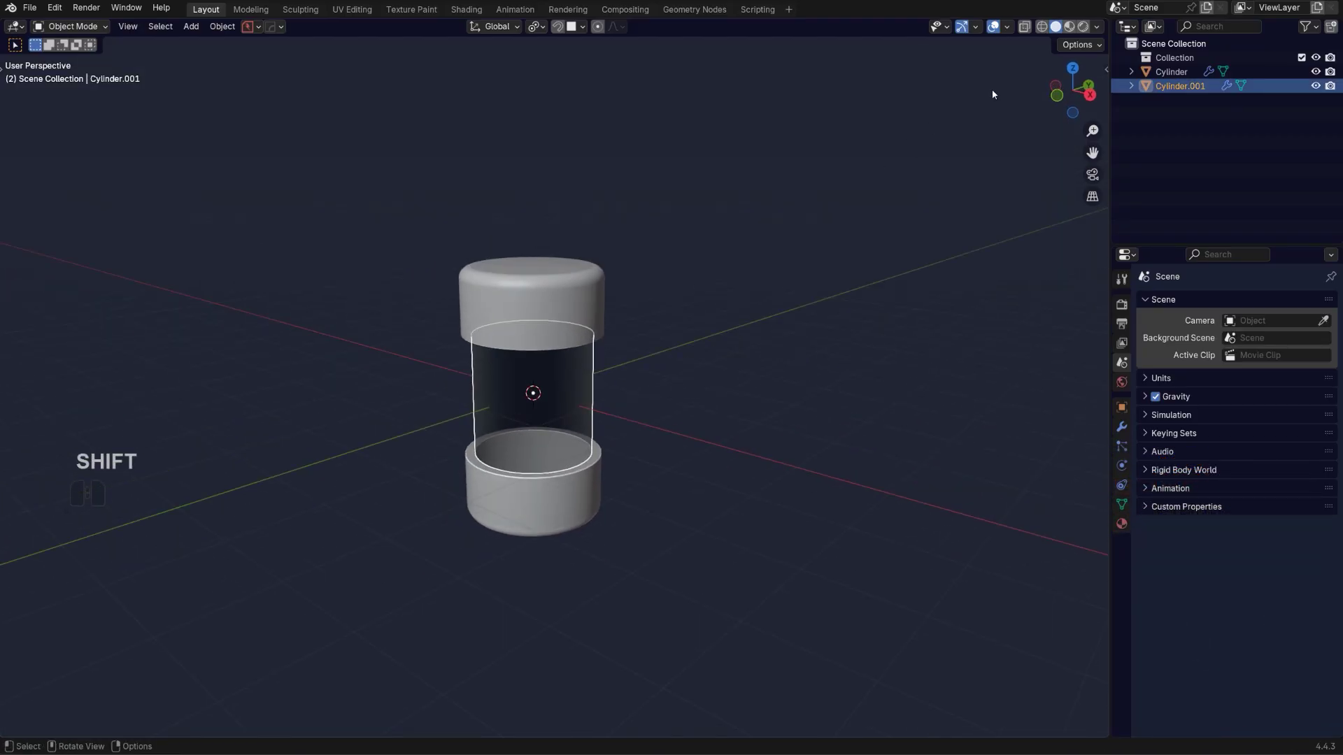
pyautogui.click(1084, 26)
pyautogui.scroll(4, 497, 428)
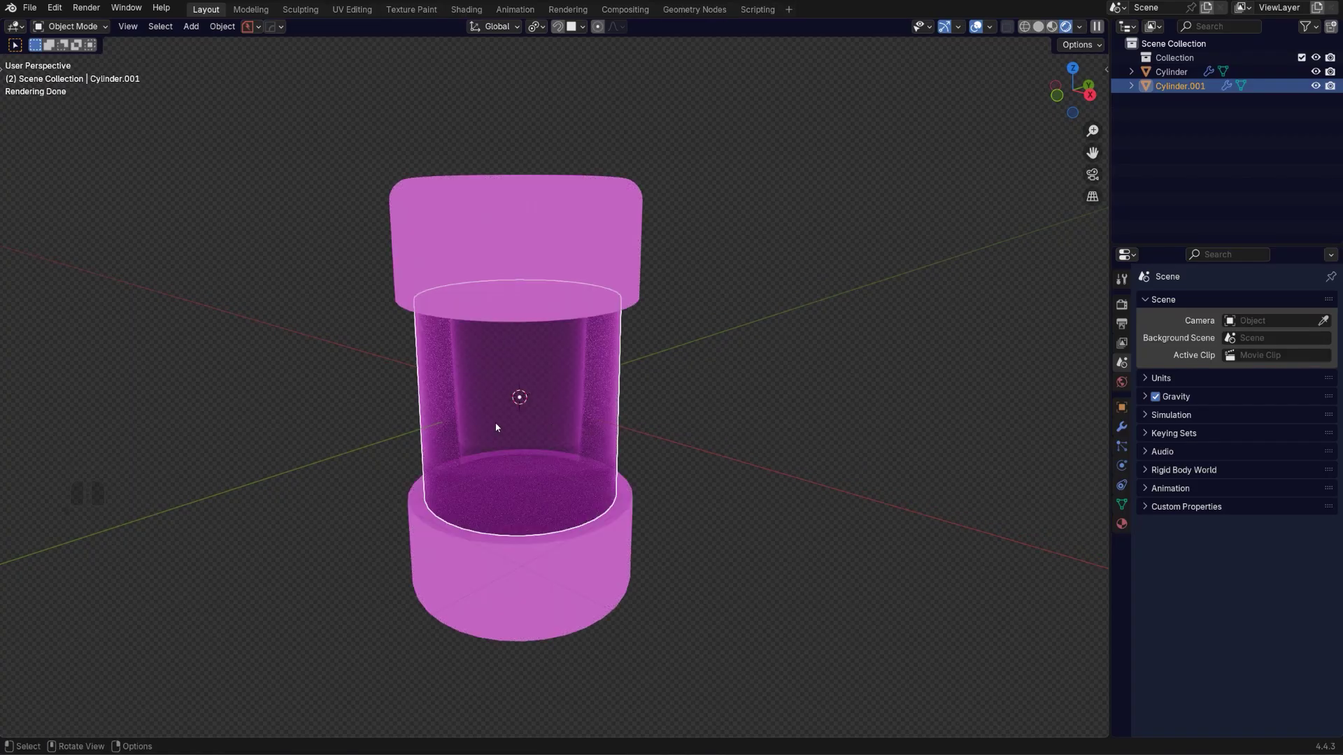
pyautogui.scroll(-3, 549, 378)
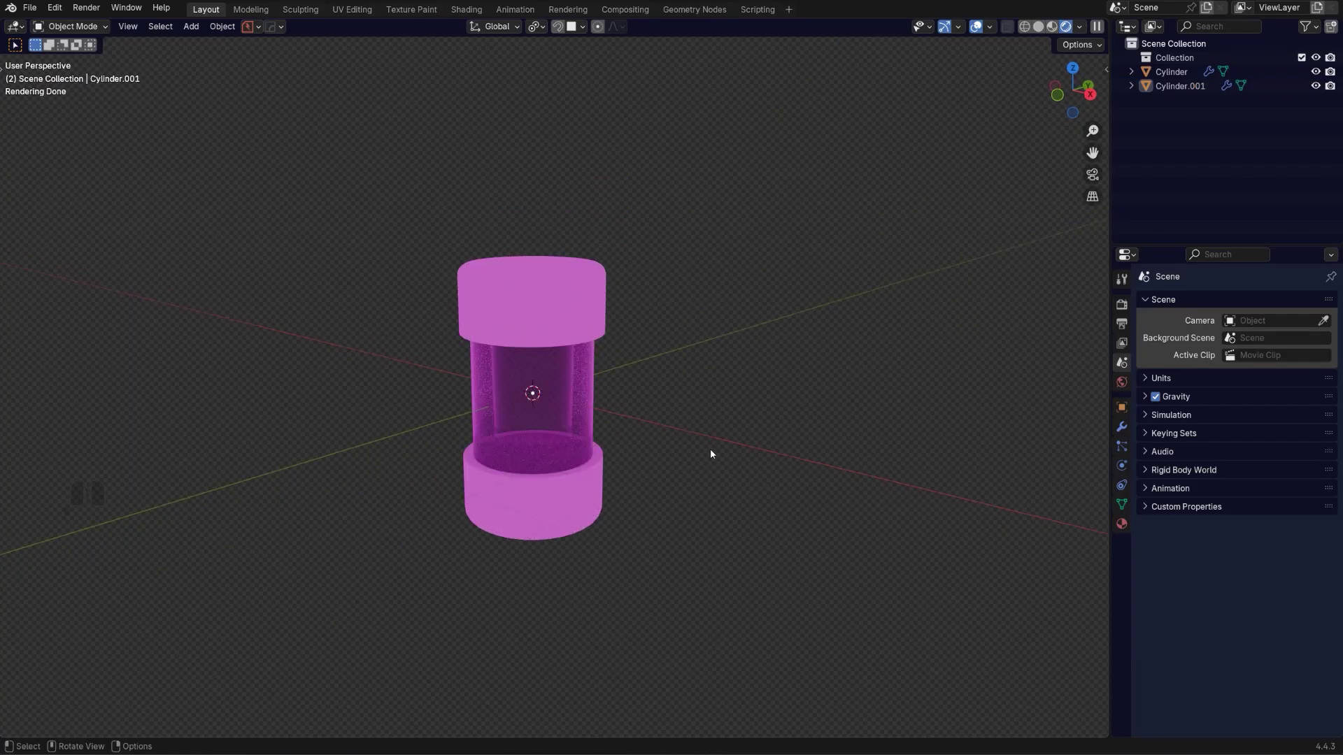
pyautogui.hotkey('shift', 'a')
pyautogui.click(773, 491)
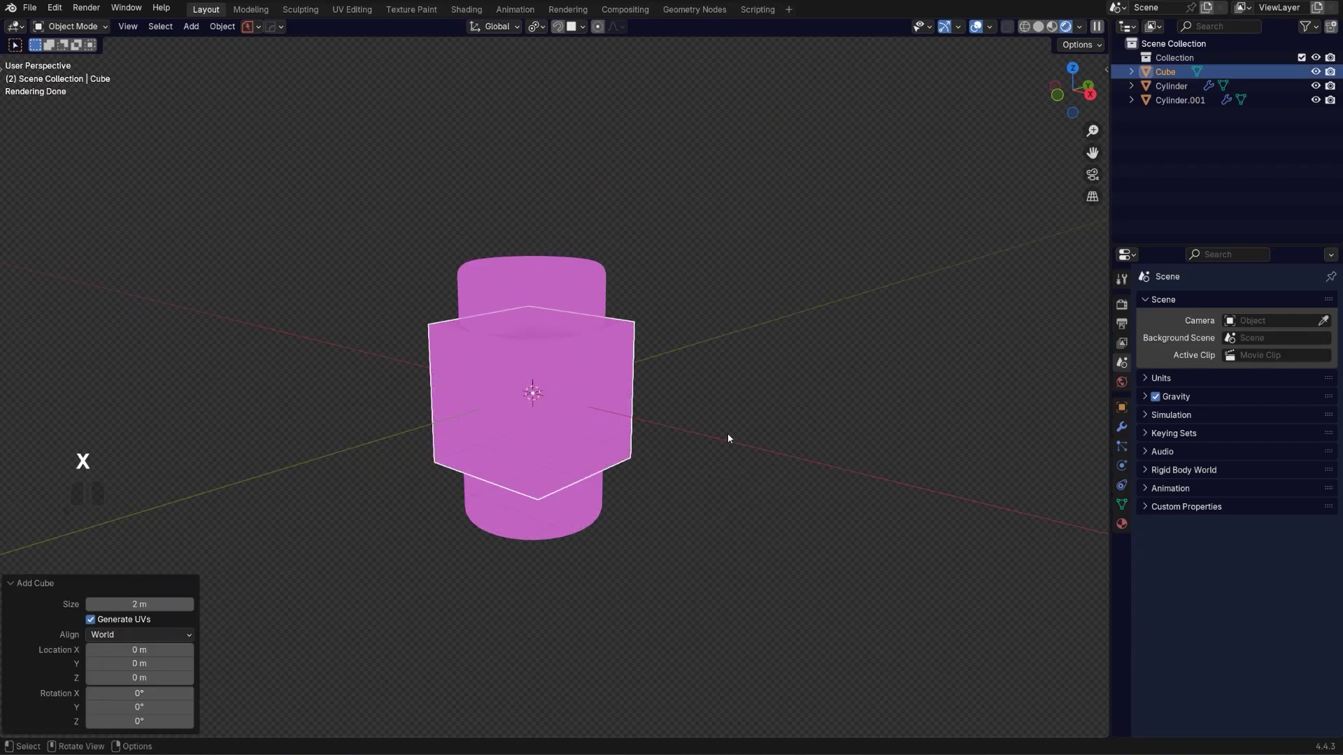
pyautogui.press('x')
# - Add a plane, enlarge it into a ground surface, and move it about 2.96 m down along Z
pyautogui.hotkey('shift', 'a')
pyautogui.click(782, 421)
pyautogui.press('s')
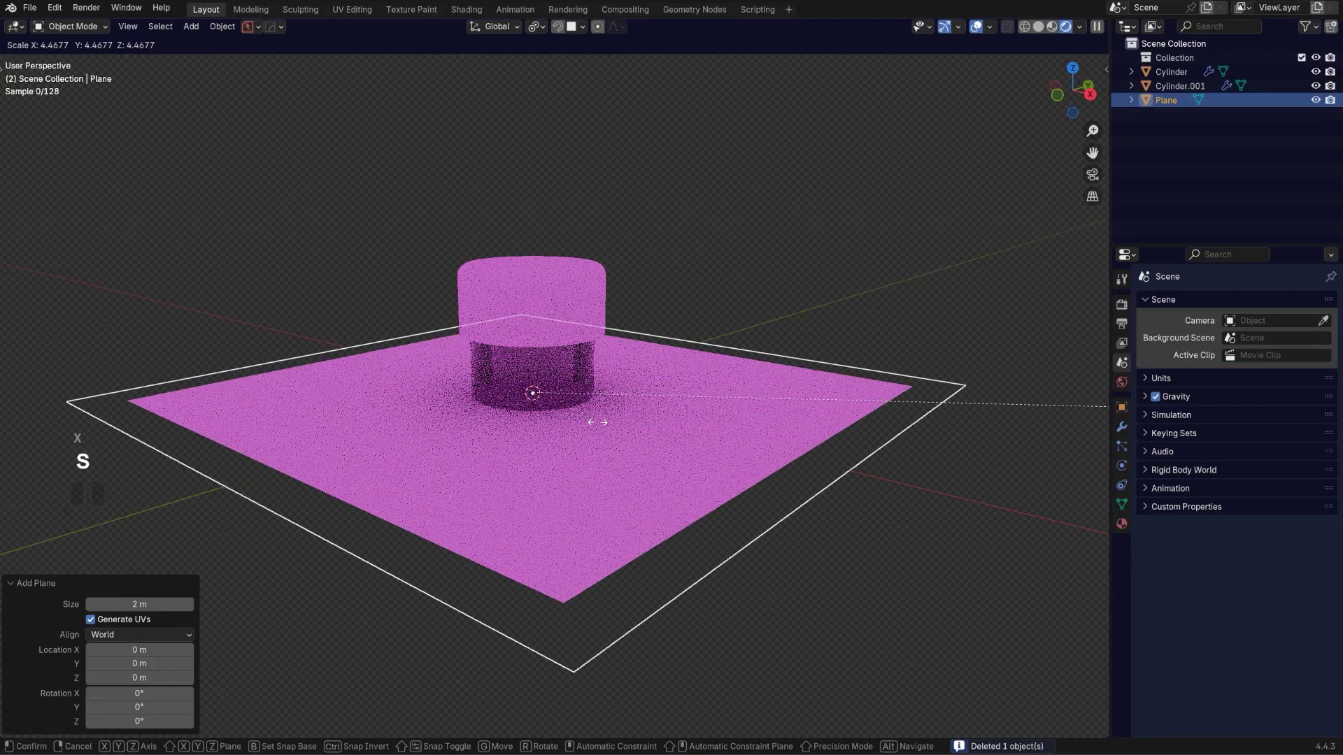
pyautogui.click(956, 419)
pyautogui.press('g')
pyautogui.press('z')
pyautogui.click(945, 602)
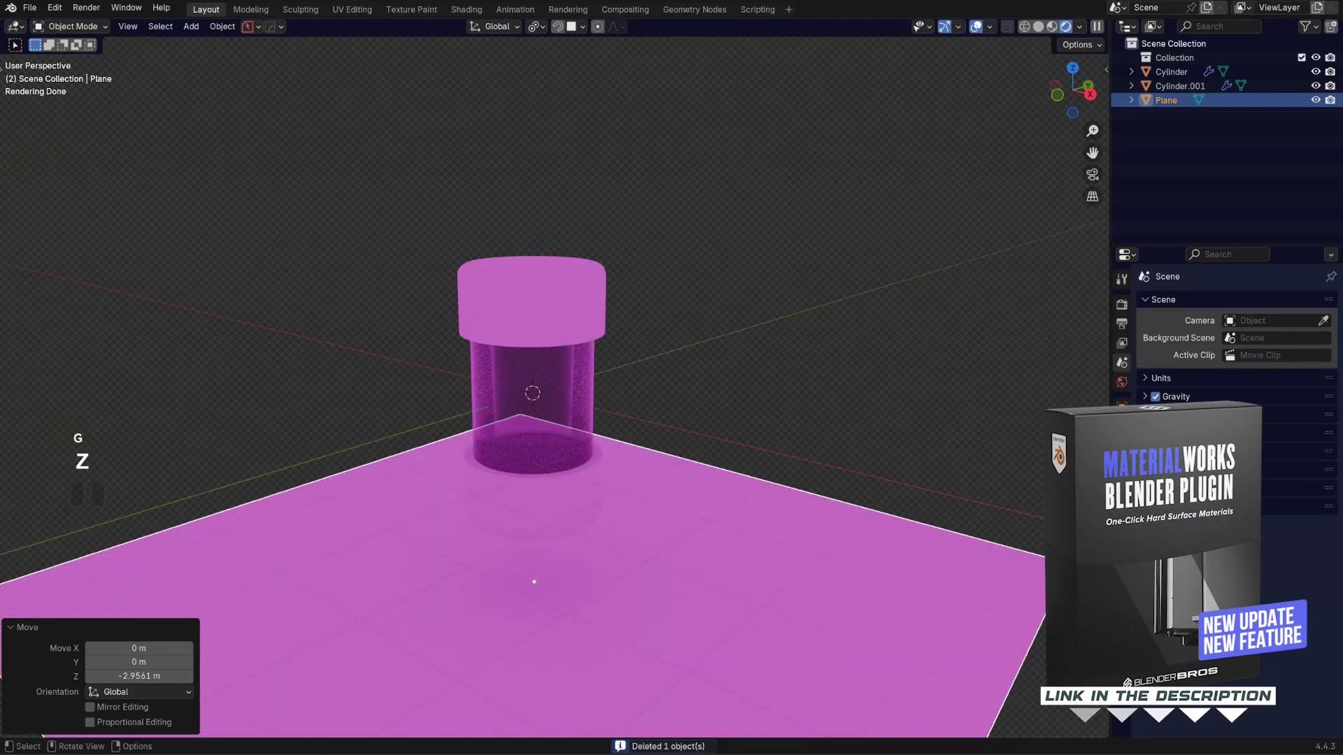
# - Enable HDRi lighting in MaterialWorks and choose the soft black-and-white studio map
pyautogui.press('n')
pyautogui.click(1101, 546)
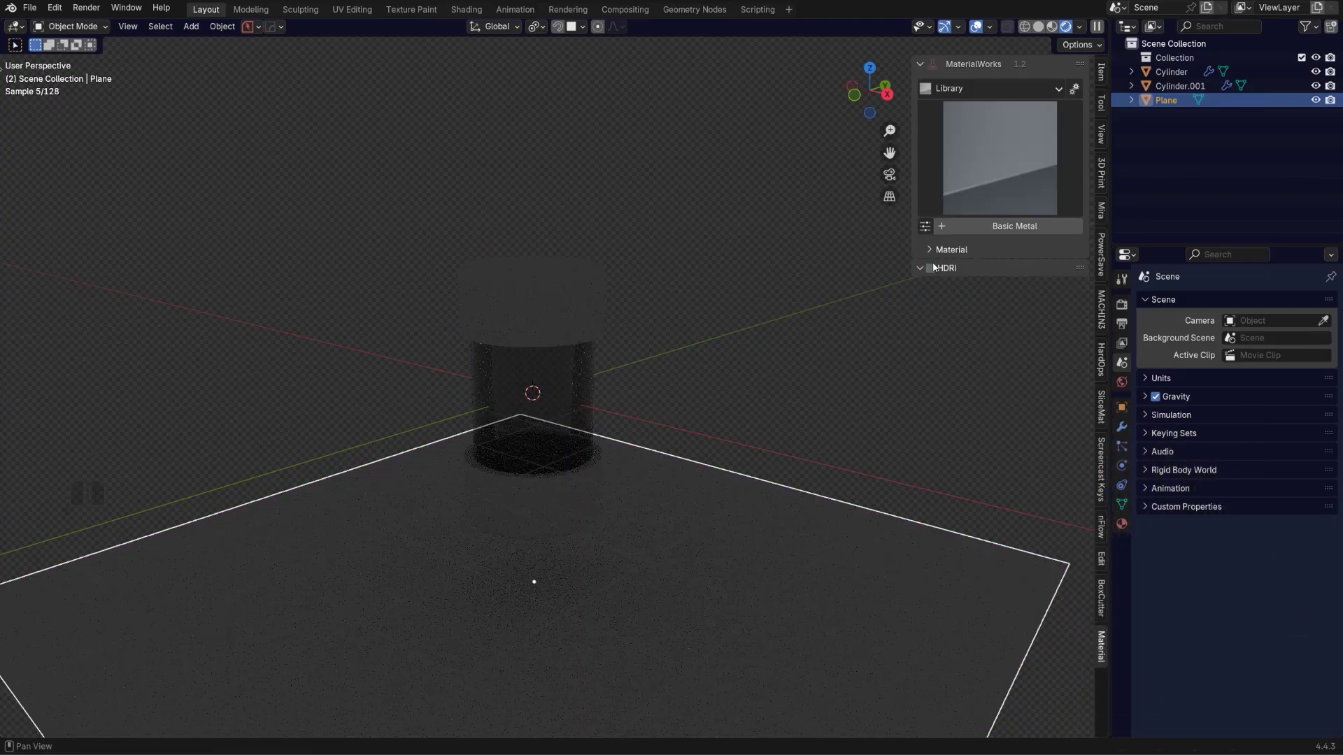
pyautogui.click(1008, 344)
pyautogui.click(875, 473)
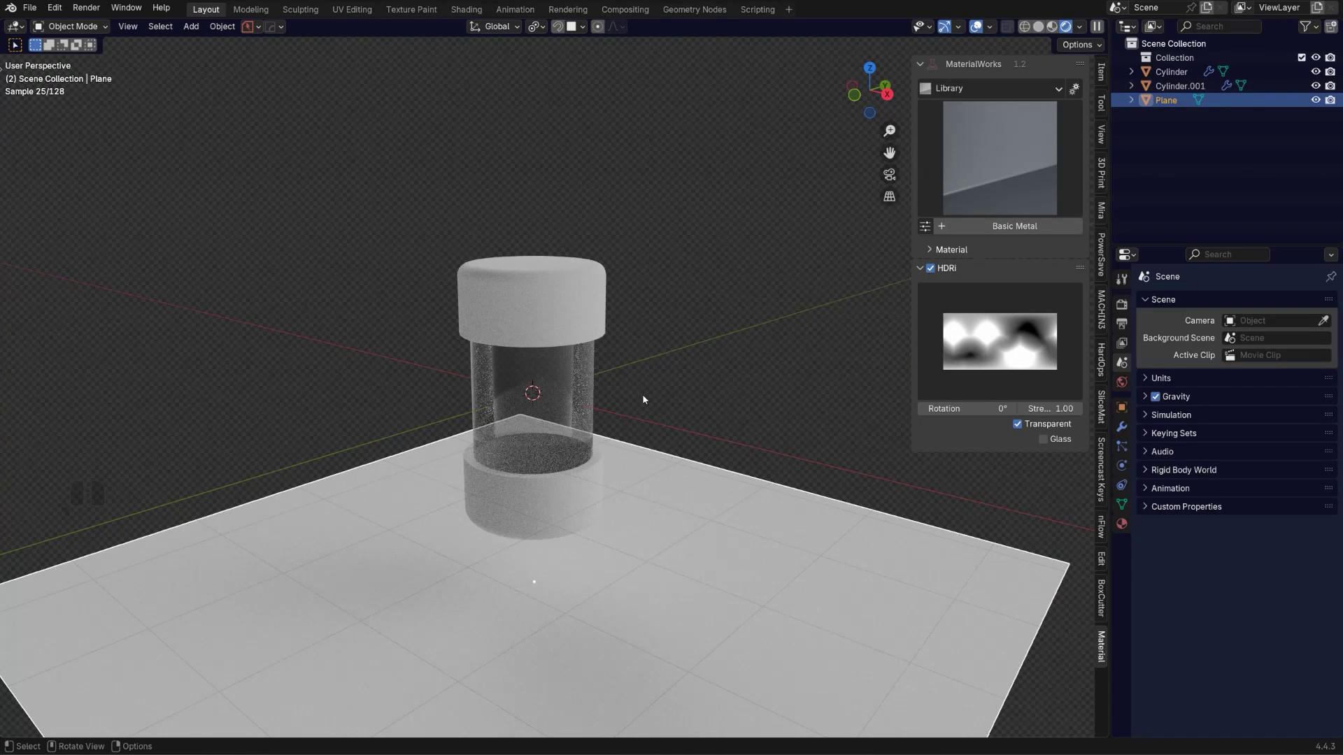
# - Apply the MaterialWorks Canopy Glass material to the middle cylinder and set its alpha to 0.00
pyautogui.keyDown('shift'); pyautogui.moveTo(641, 396); pyautogui.dragTo(610, 336, button='middle'); pyautogui.keyUp('shift')
pyautogui.click(591, 280)
pyautogui.moveTo(603, 272); pyautogui.dragTo(705, 319, button='middle')
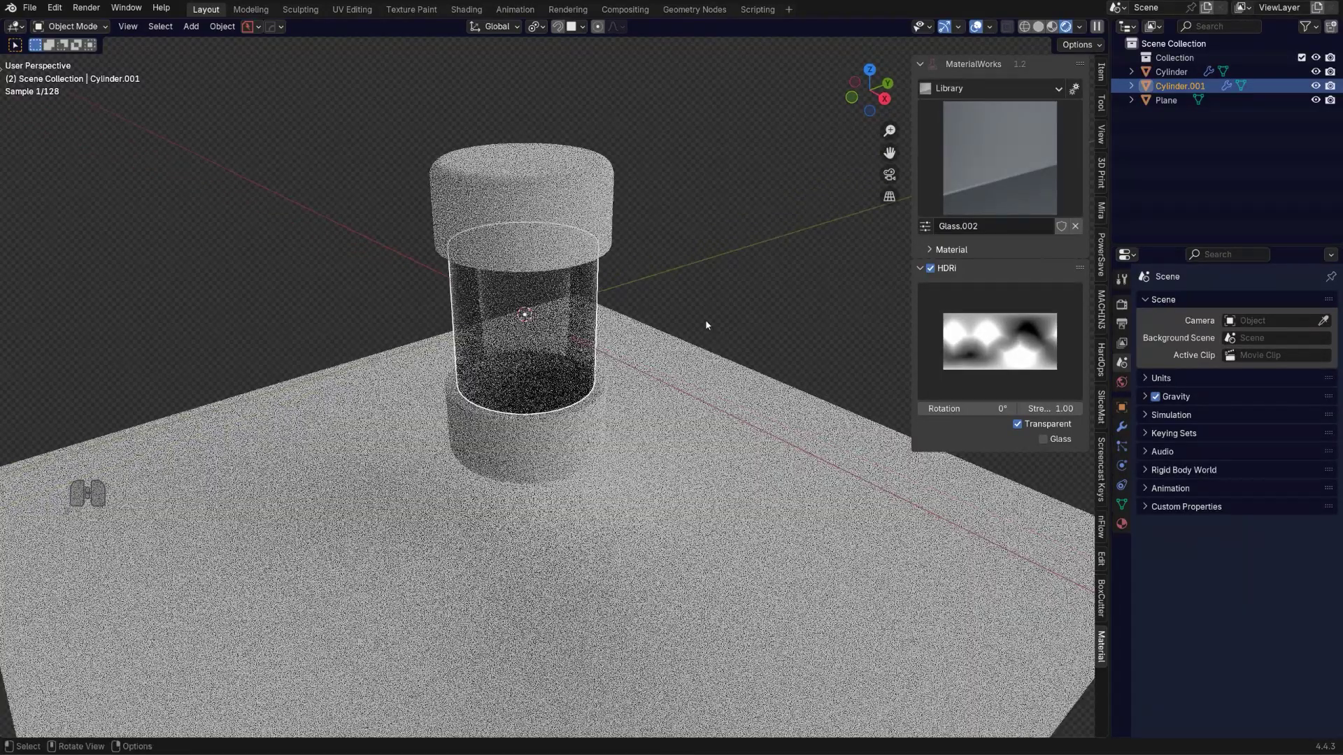
pyautogui.click(993, 88)
pyautogui.click(1000, 138)
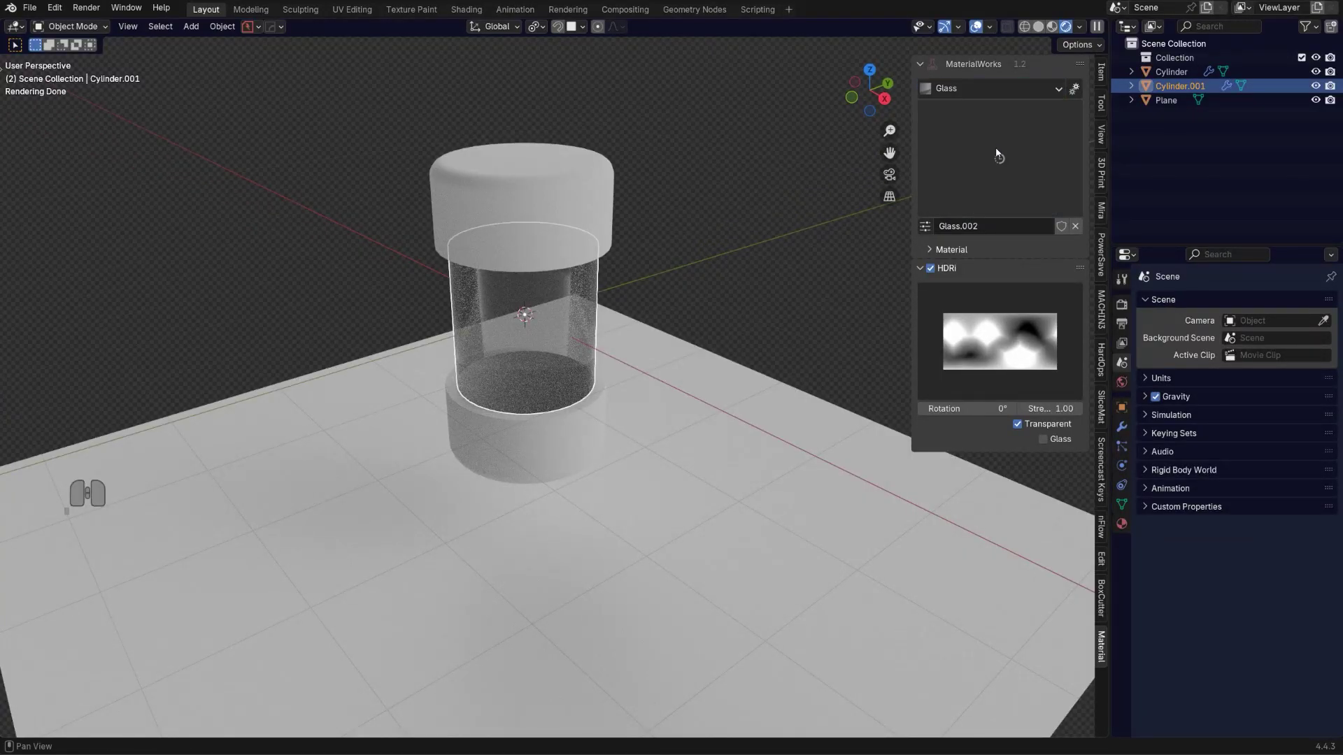
pyautogui.click(1005, 165)
pyautogui.click(1001, 303)
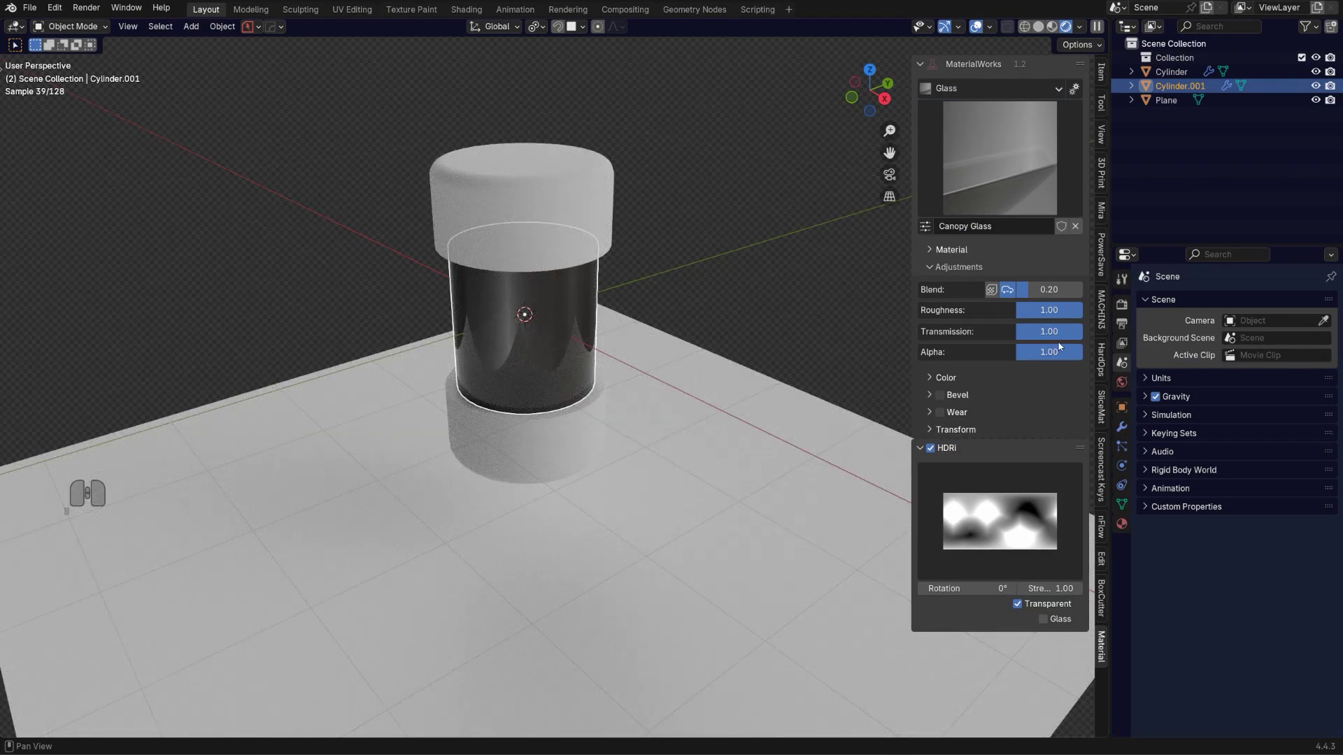
pyautogui.moveTo(1059, 349); pyautogui.dragTo(990, 349)
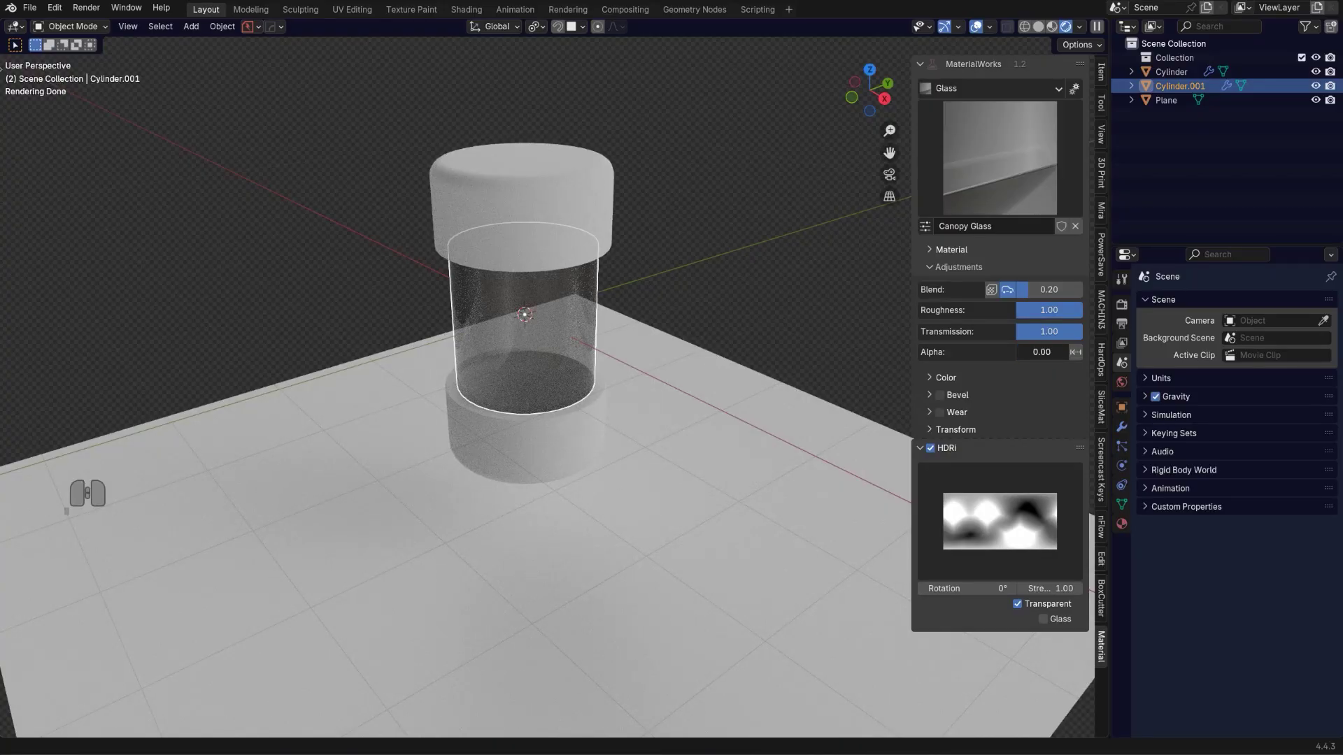
# - Apply the MaterialWorks Basic Metal material to the canister's cap and base object
pyautogui.moveTo(654, 402)
pyautogui.mouseDown(button='middle')
pyautogui.moveTo(673, 399)
pyautogui.moveTo(643, 394)
pyautogui.mouseUp(button='middle')
pyautogui.click(570, 217)
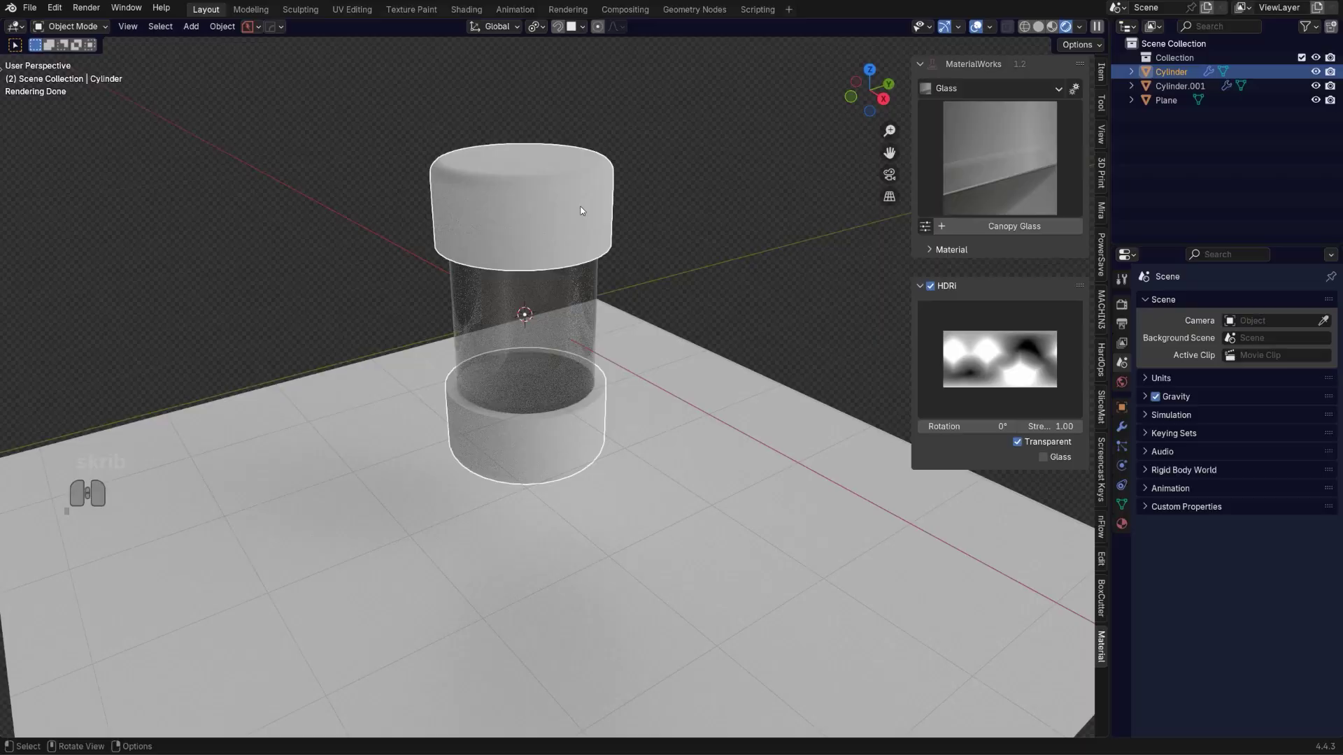
pyautogui.keyDown('shift'); pyautogui.moveTo(698, 253); pyautogui.dragTo(706, 281, button='middle'); pyautogui.keyUp('shift')
pyautogui.click(970, 164)
pyautogui.click(1026, 89)
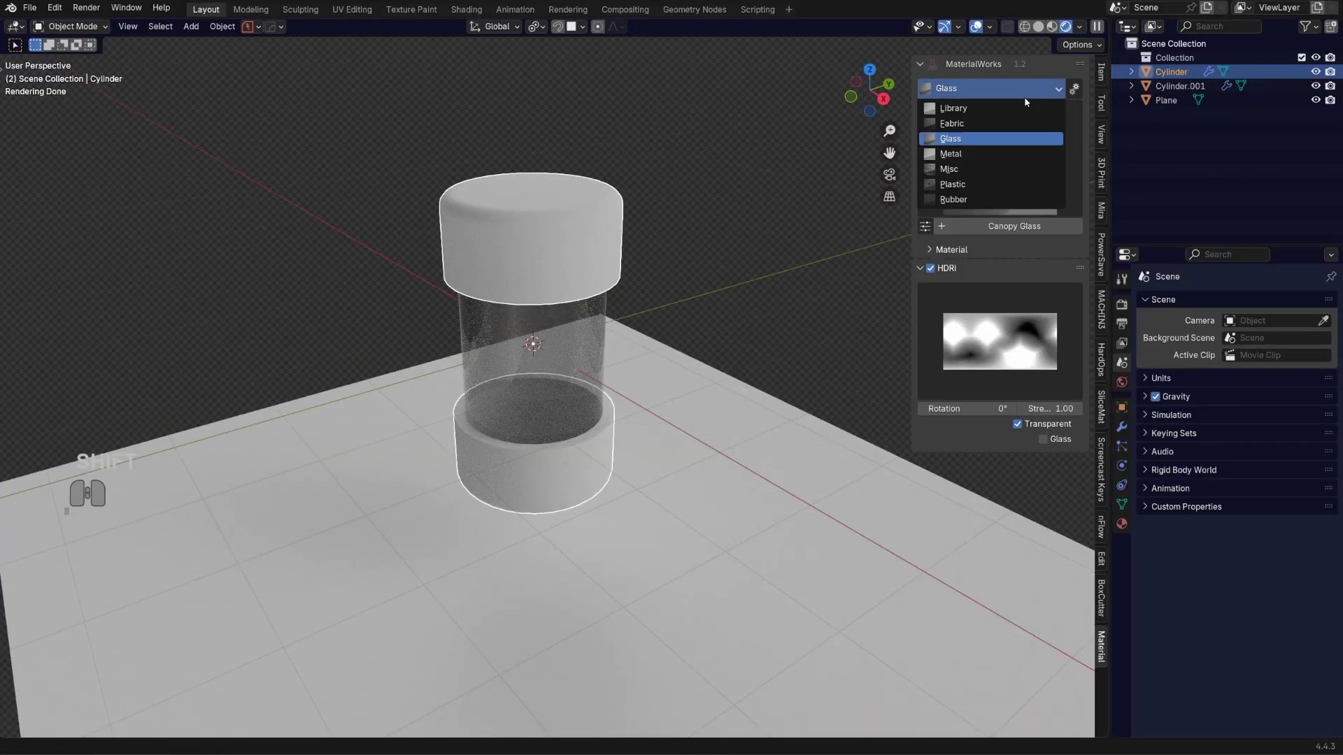
pyautogui.click(1005, 154)
pyautogui.click(1003, 157)
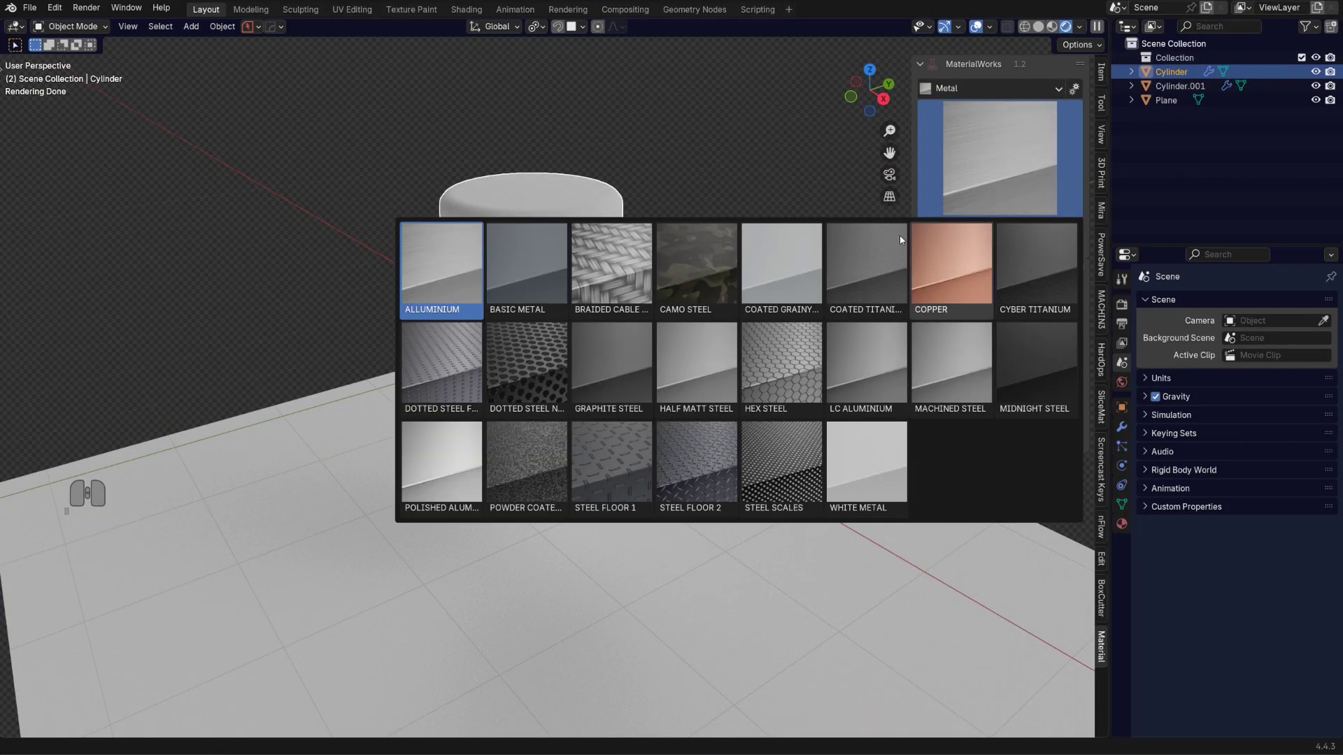
pyautogui.click(518, 260)
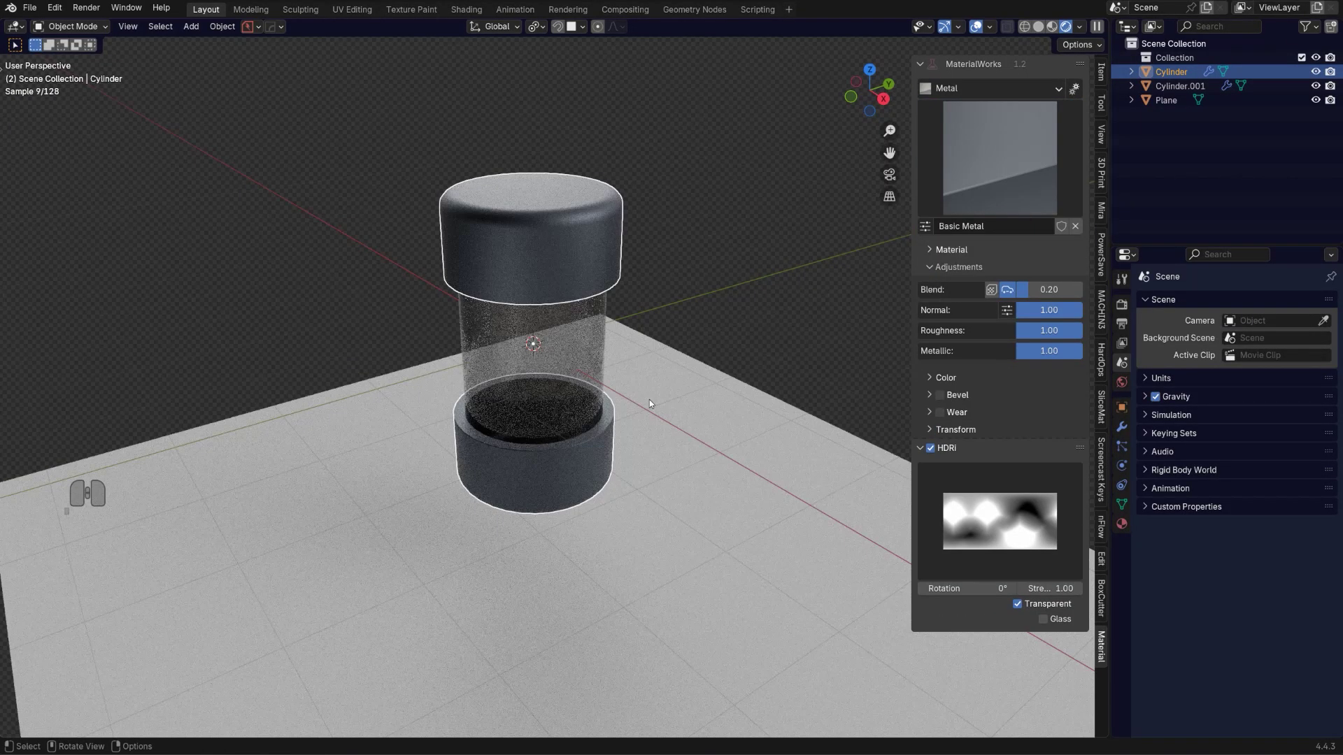
# - Scale the ground plane up by about 2.04 and apply the MaterialWorks Shiny Plastic material to it
pyautogui.click(690, 400)
pyautogui.press('s')
pyautogui.click(1007, 118)
pyautogui.click(1018, 89)
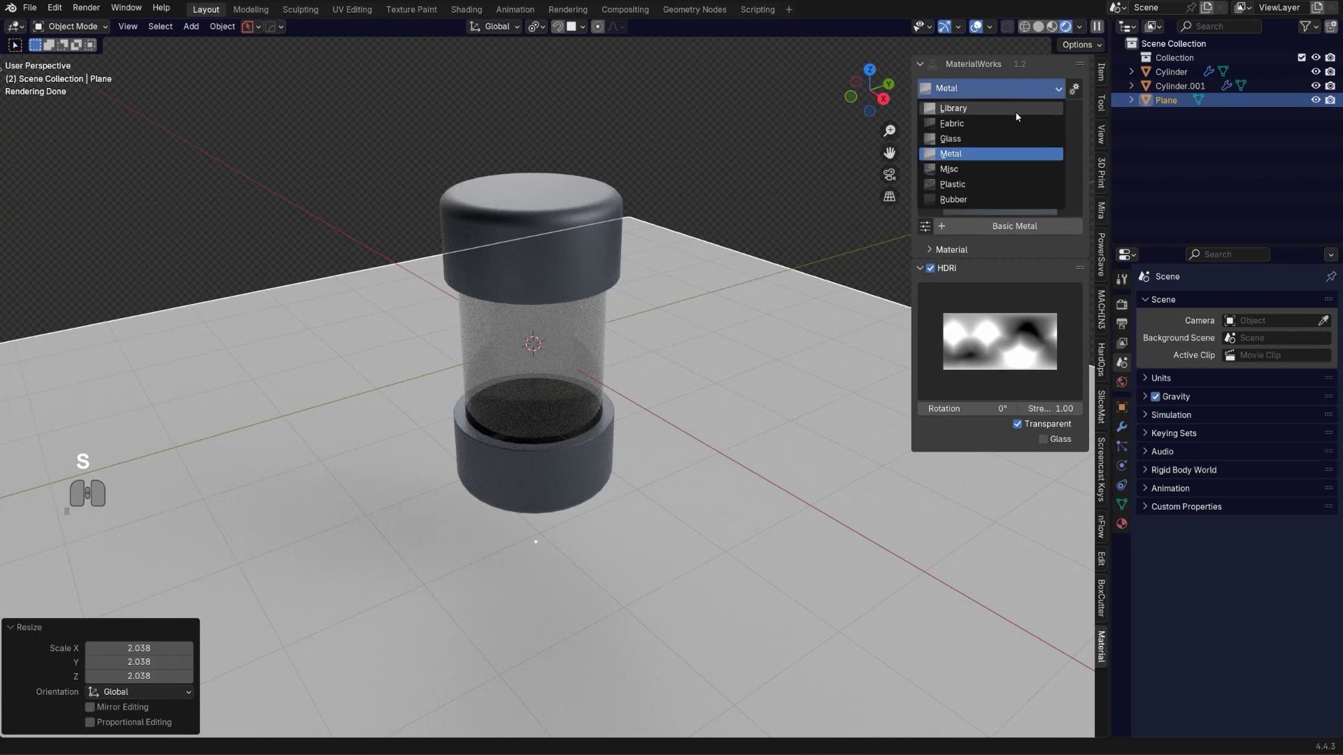
pyautogui.click(1011, 183)
pyautogui.click(1037, 272)
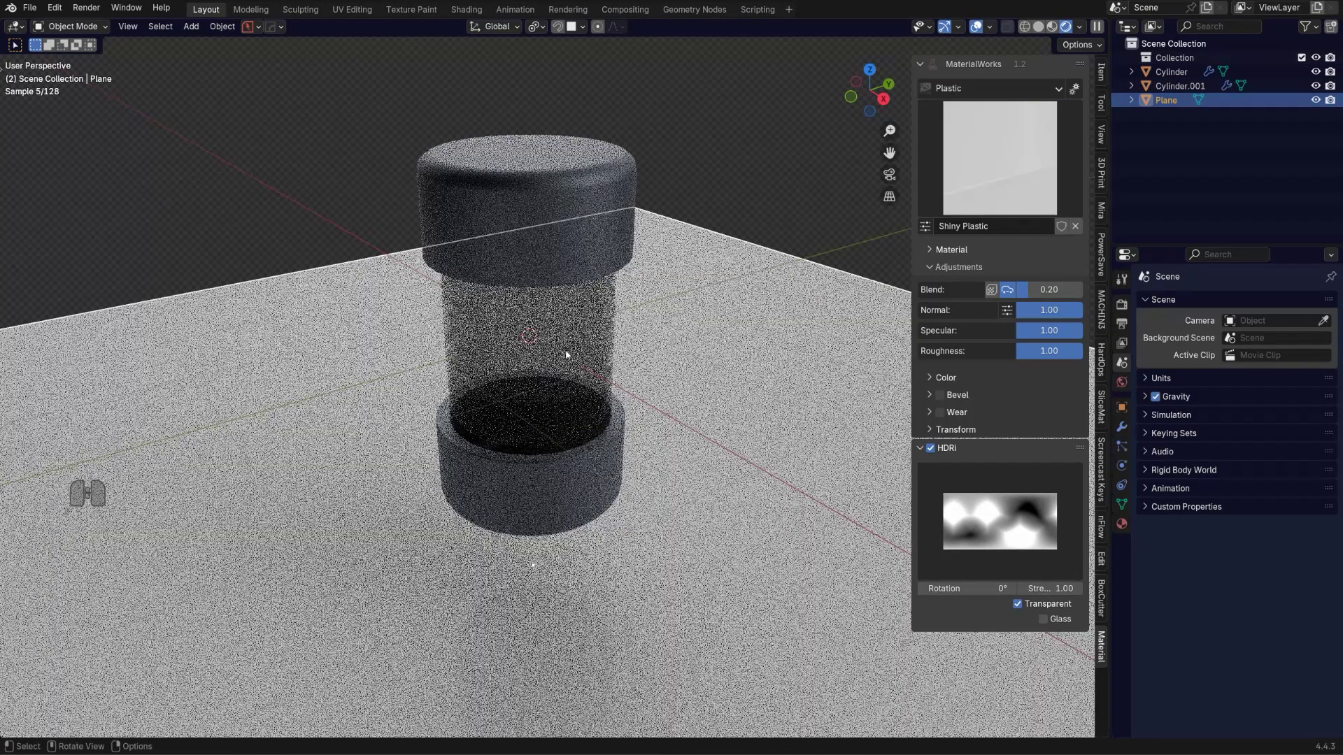
# - Enlarge the ground plane again by a scale factor of about 1.56
pyautogui.press('s')
pyautogui.click(769, 241)
pyautogui.scroll(-3, 633, 366)
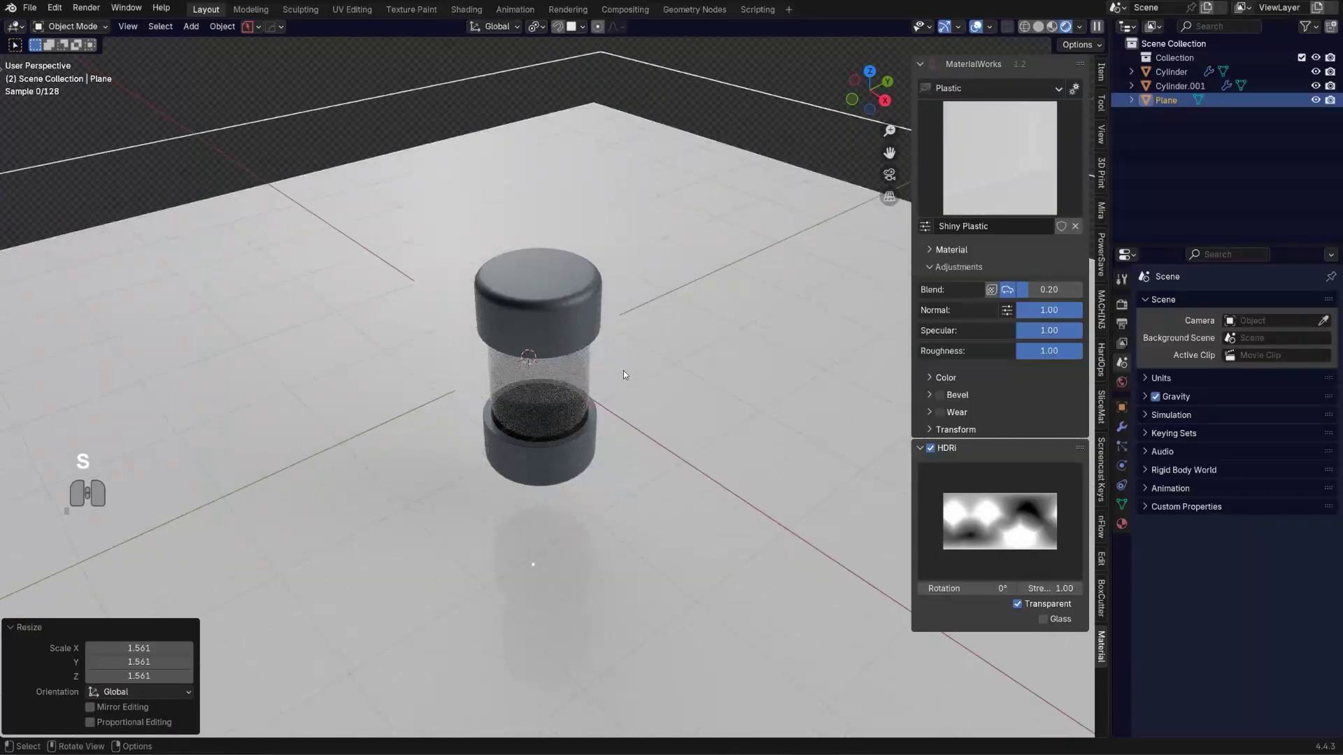
pyautogui.scroll(5, 626, 368)
pyautogui.scroll(-2, 629, 348)
pyautogui.scroll(2, 609, 342)
pyautogui.keyDown('shift'); pyautogui.moveTo(629, 315); pyautogui.dragTo(604, 290, button='middle'); pyautogui.keyUp('shift')
pyautogui.scroll(-1, 594, 301)
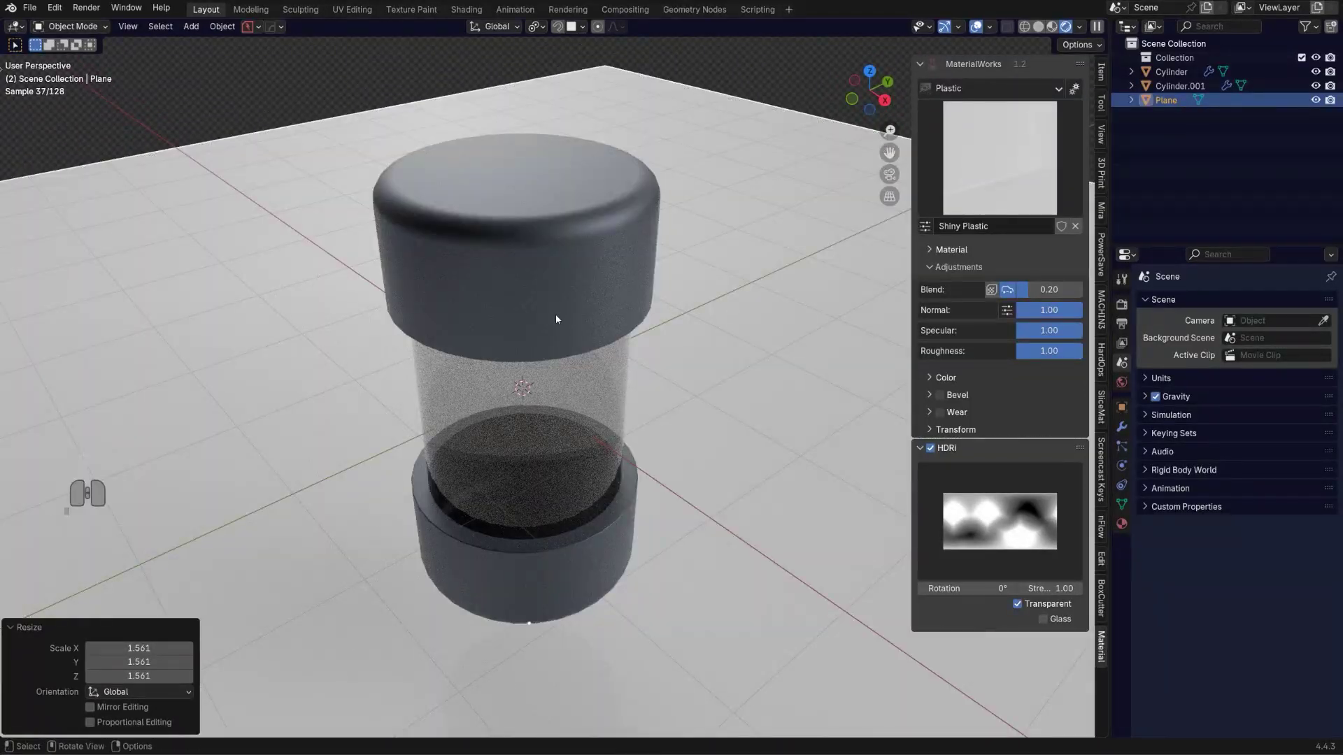
# - Add one loop cut around the upper cap and slide it toward the cap's lower rim with a factor of about 0.863
pyautogui.click(574, 299)
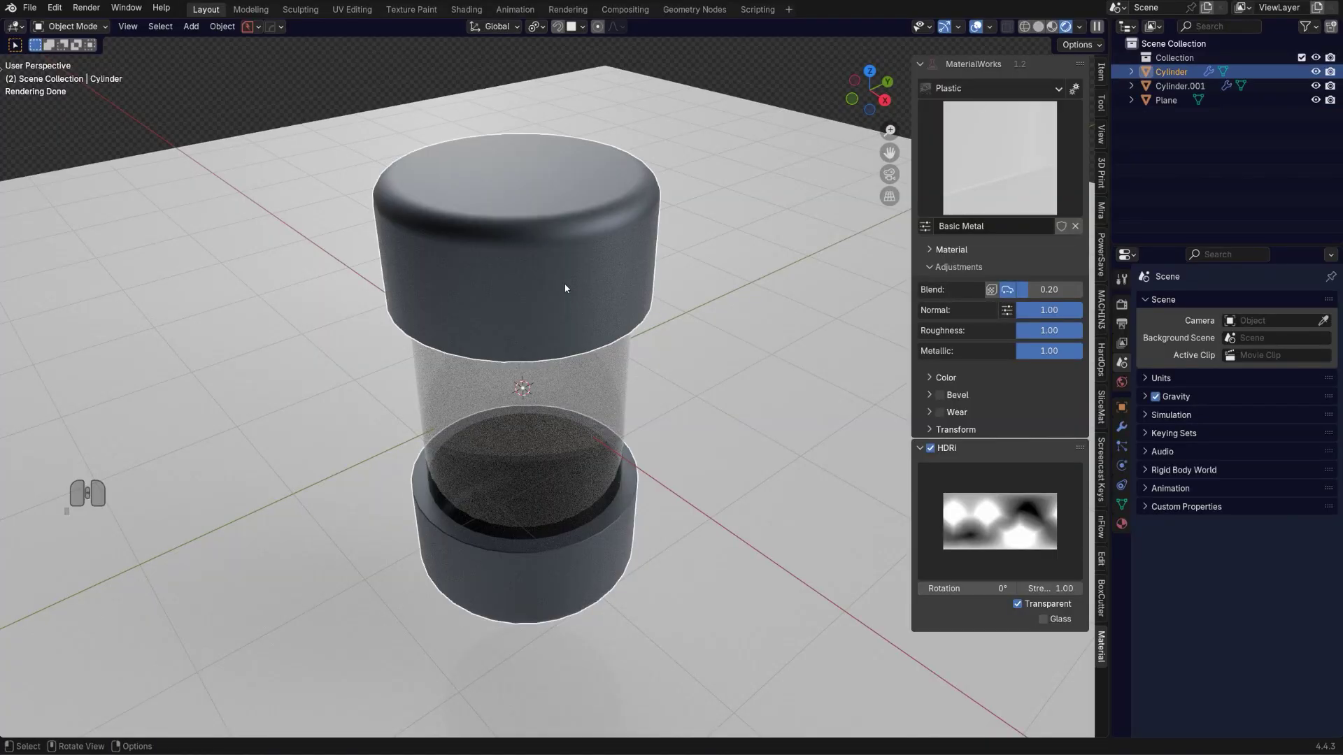
pyautogui.press('Tab')
pyautogui.scroll(2, 553, 311)
pyautogui.hotkey('ctrl', 'r')
pyautogui.click(537, 324)
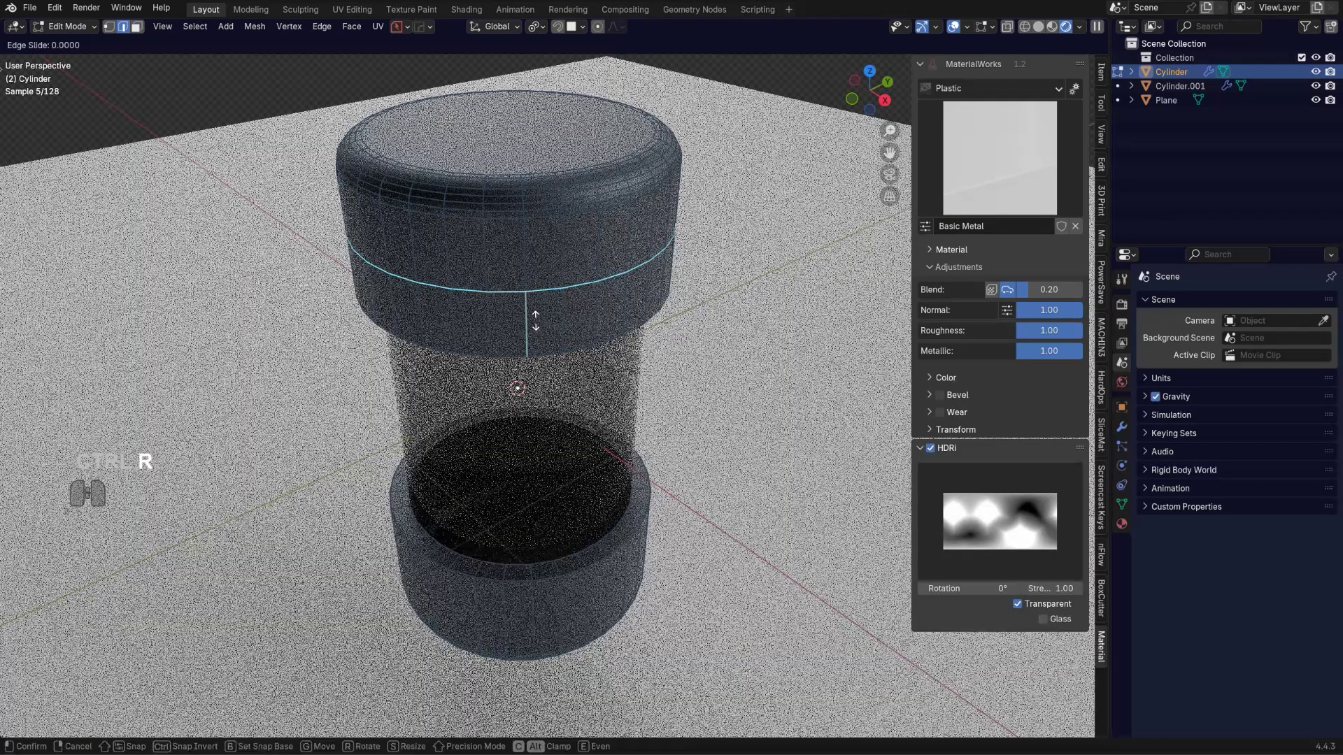
pyautogui.rightClick(537, 324)
pyautogui.press('g')
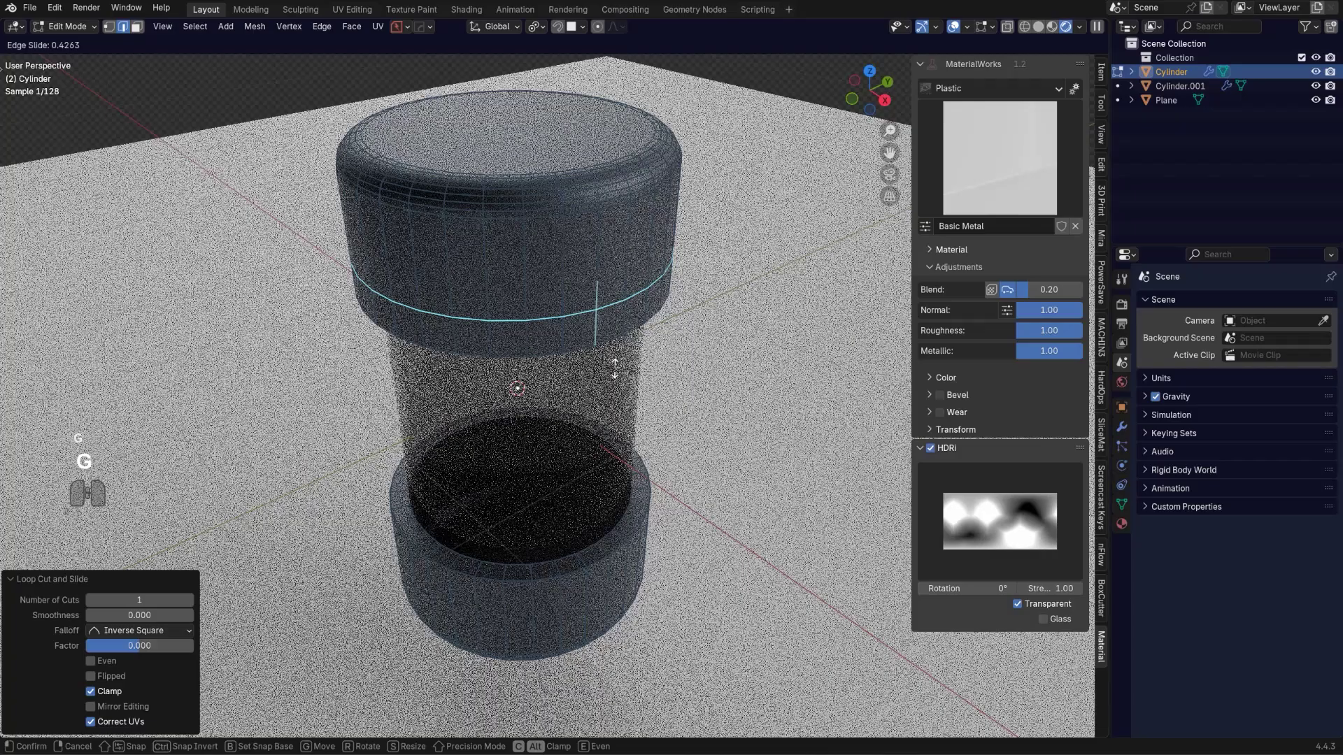
pyautogui.click(617, 397)
# - Bevel the new edge loop into a thin band with one segment and a width of about 0.011 m
pyautogui.hotkey('ctrl', 'b')
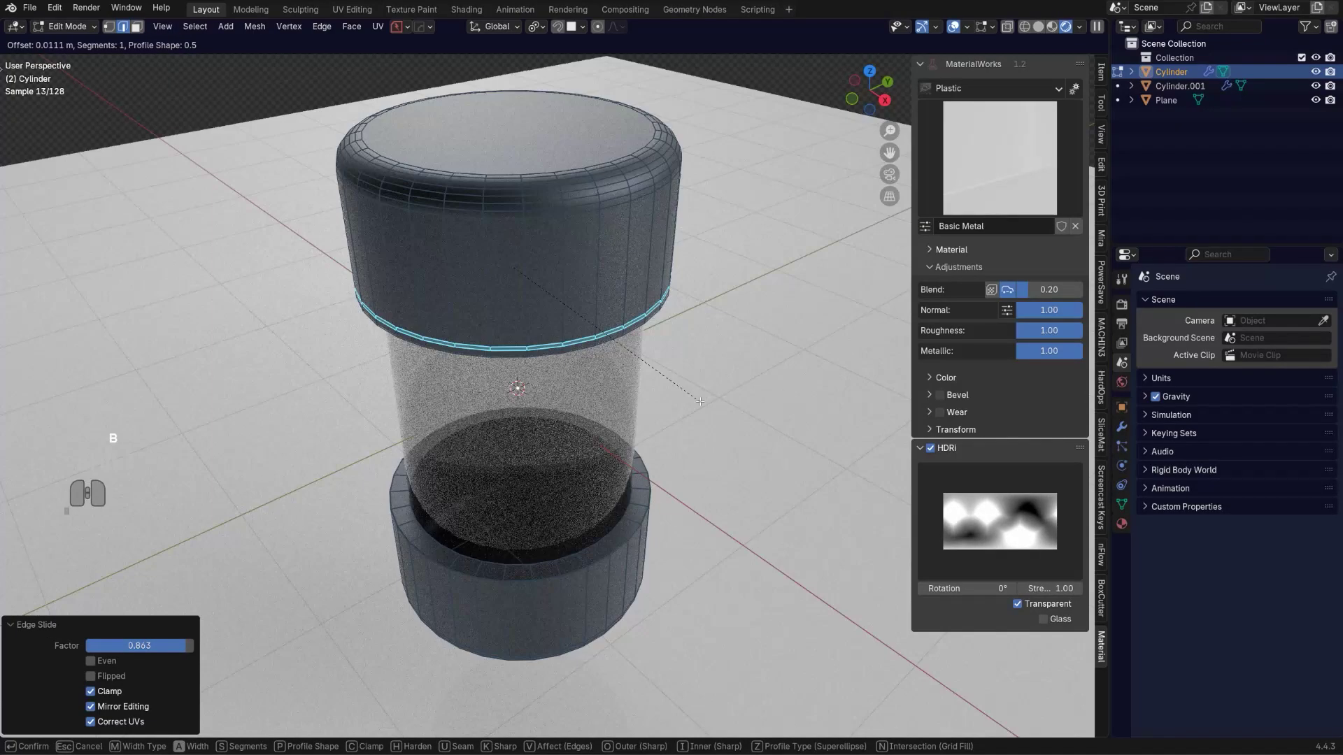
pyautogui.click(702, 403)
pyautogui.scroll(3, 650, 377)
pyautogui.scroll(-2, 615, 360)
pyautogui.scroll(2, 594, 351)
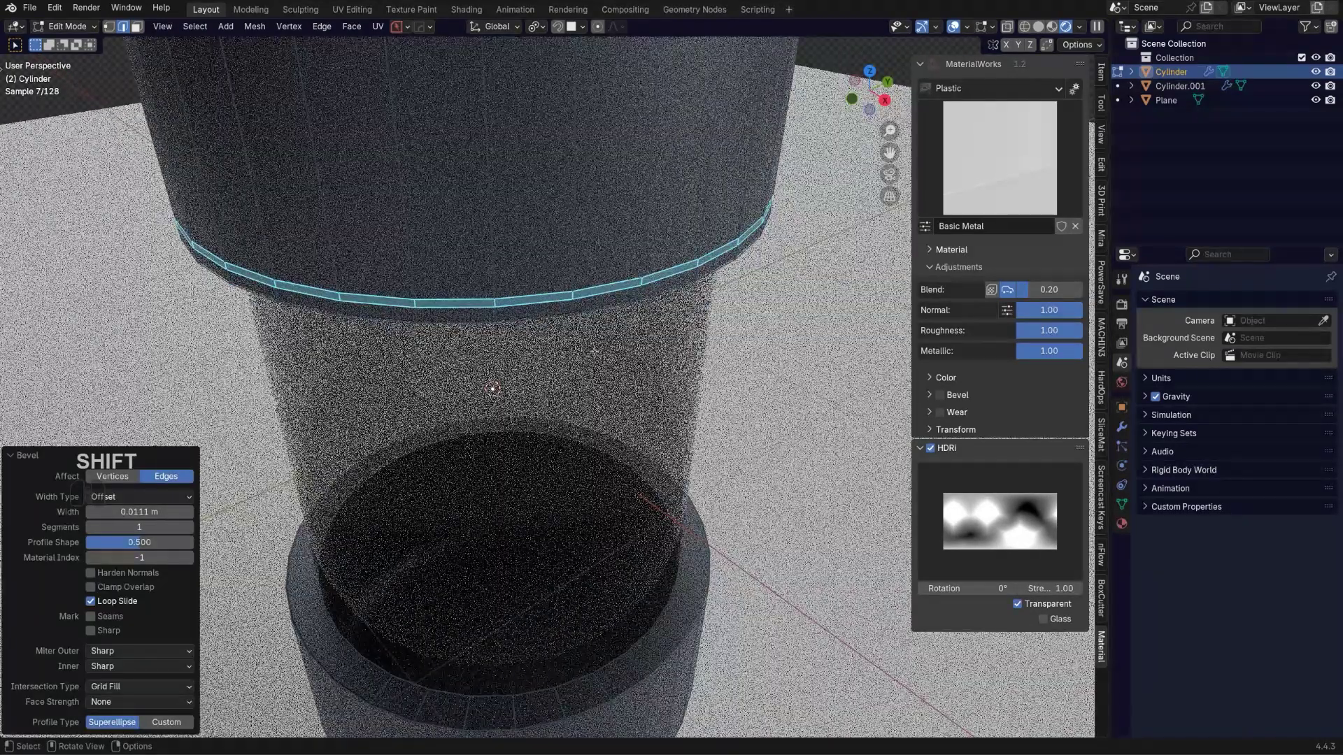
pyautogui.scroll(-2, 594, 351)
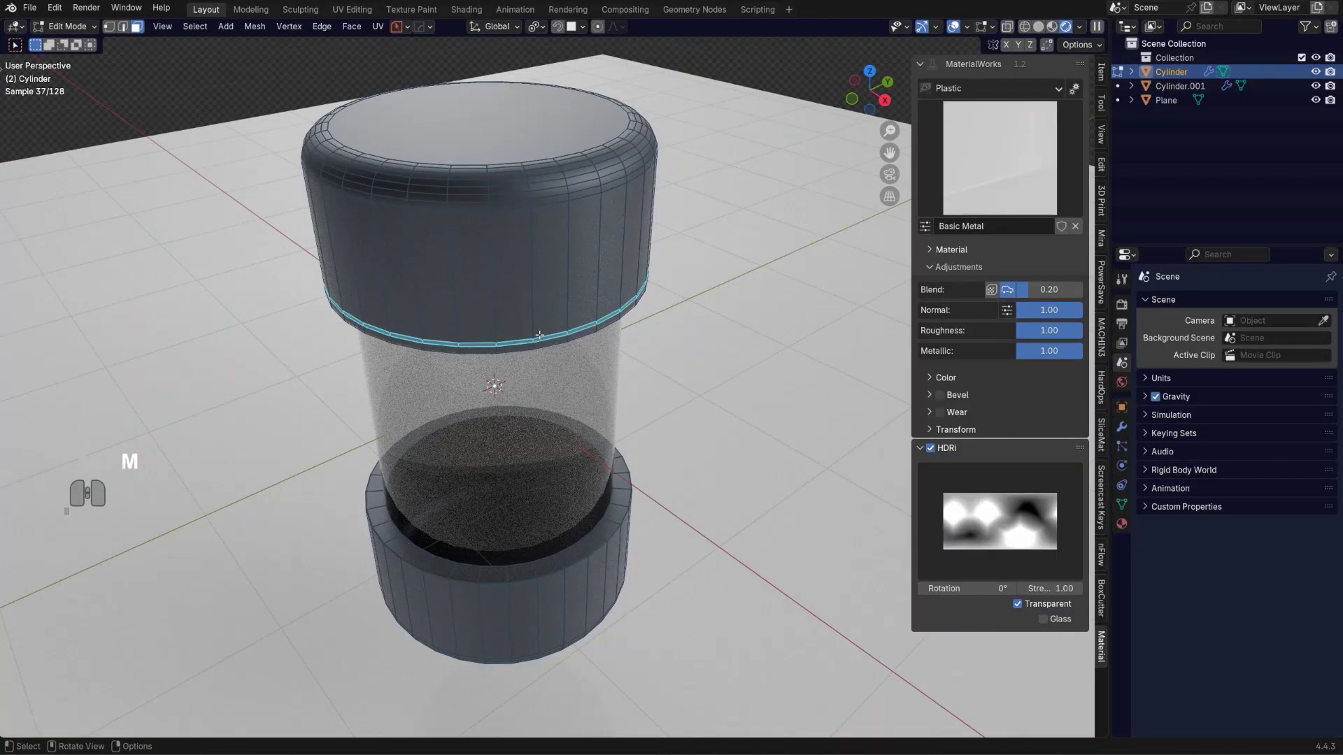
pyautogui.scroll(3, 542, 336)
pyautogui.press('Tab')
pyautogui.scroll(-8, 523, 333)
pyautogui.hotkey('alt', 'm')
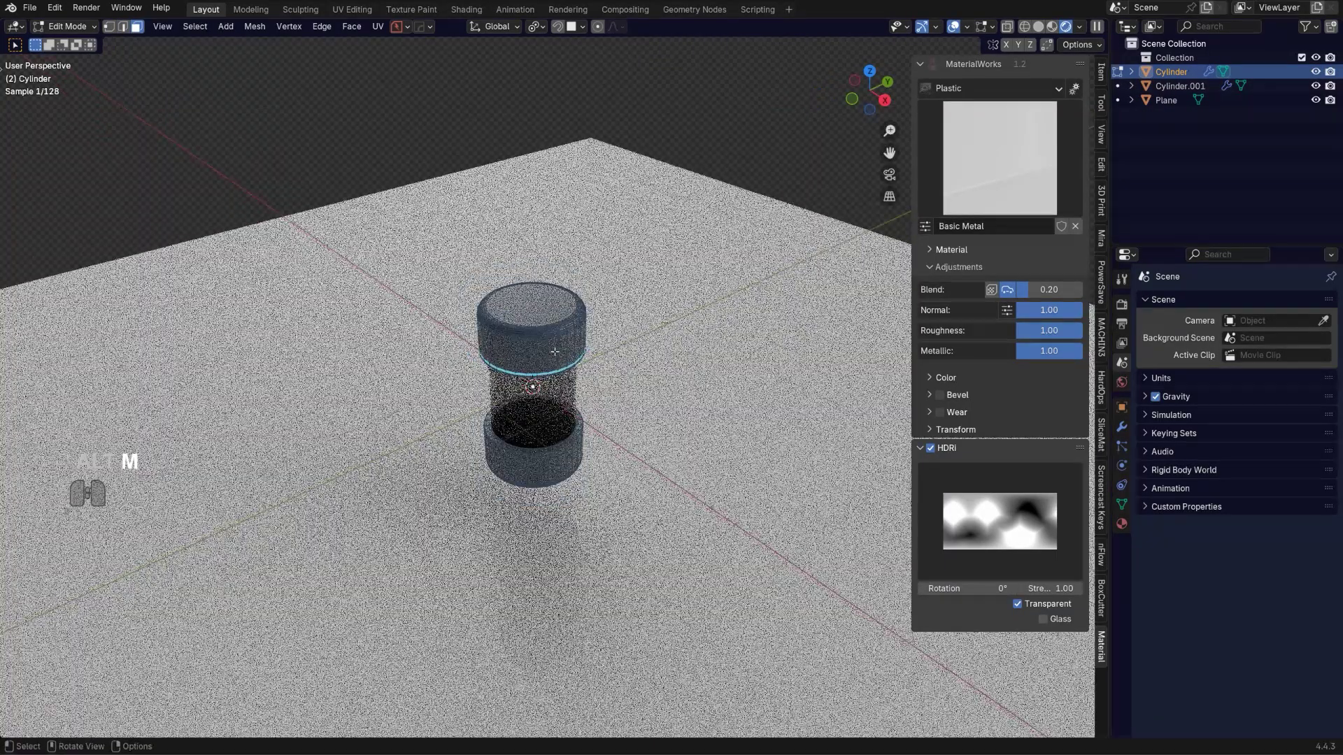
pyautogui.scroll(3, 552, 350)
# - Duplicate the cap and base object beside the canister and give the copy a HardOps blank emission material
pyautogui.press('Tab')
pyautogui.hotkey('shift', 'd')
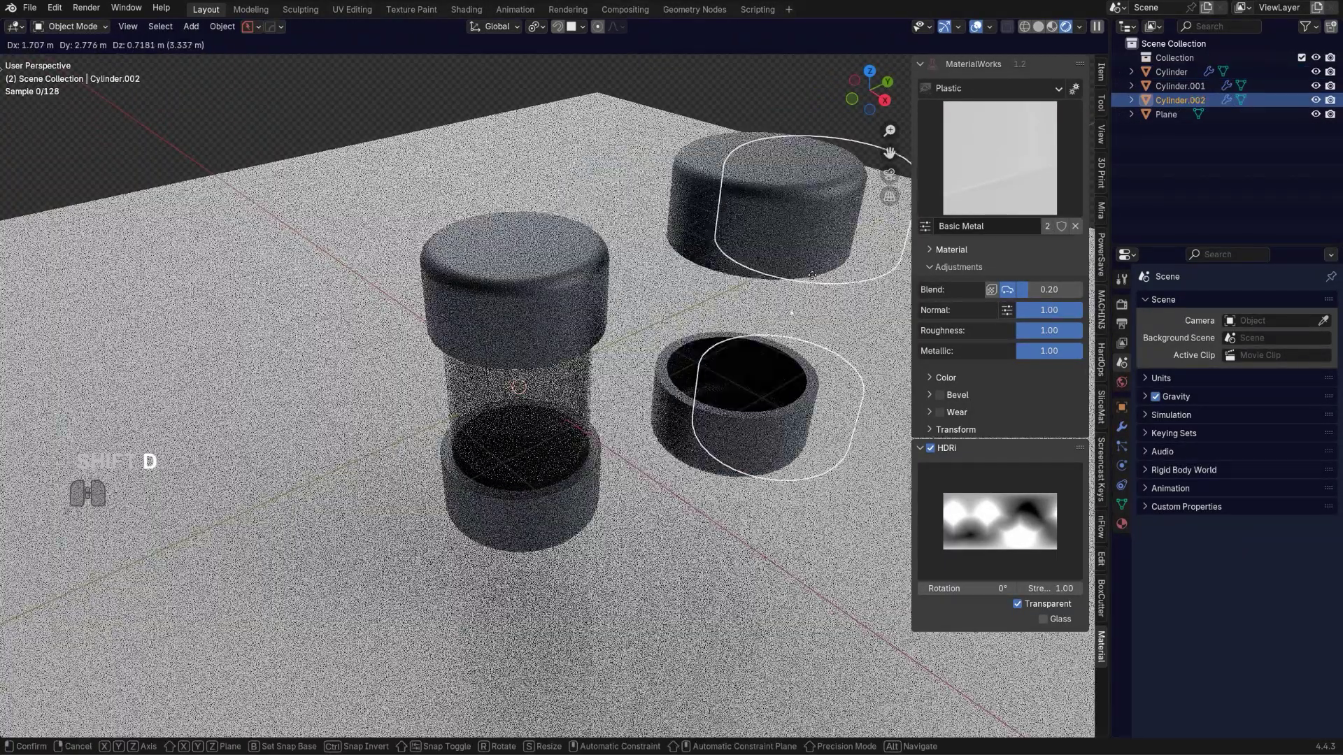
pyautogui.click(749, 358)
pyautogui.press('m')
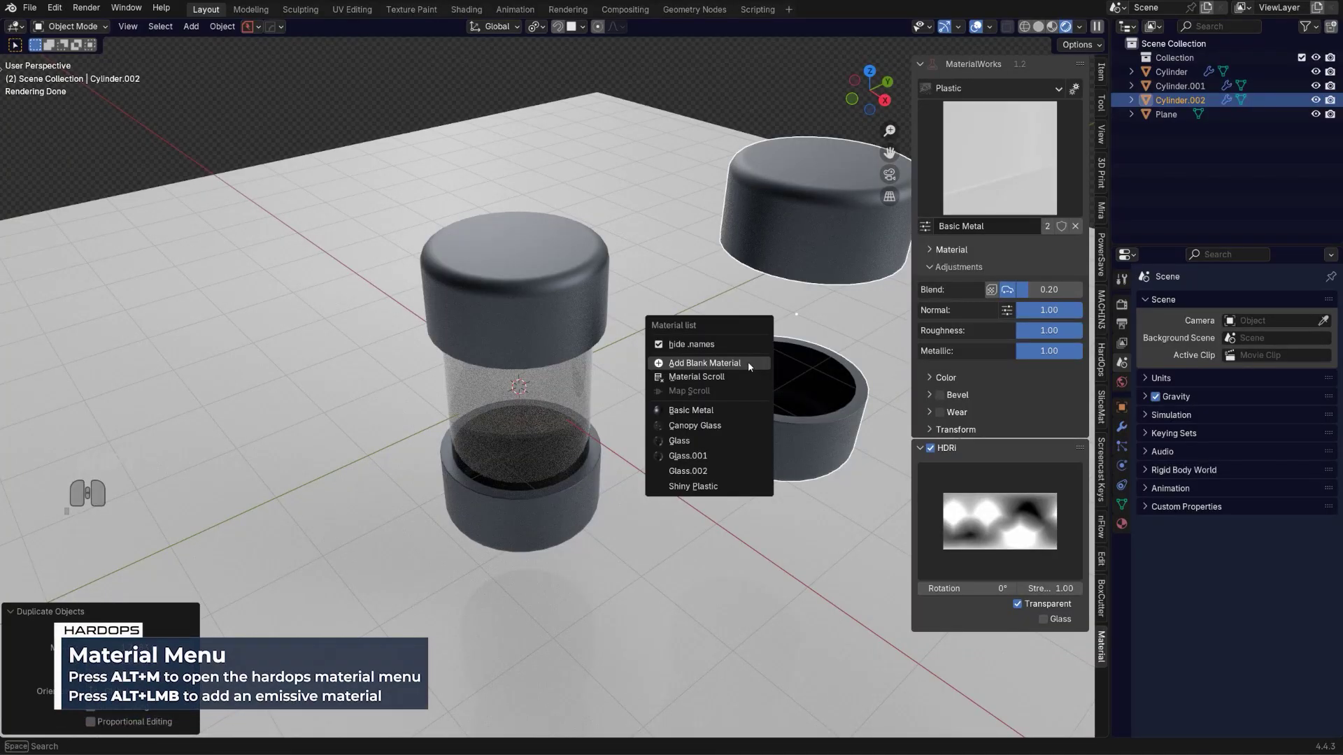
pyautogui.keyDown('alt'); pyautogui.click(748, 365); pyautogui.keyUp('alt')
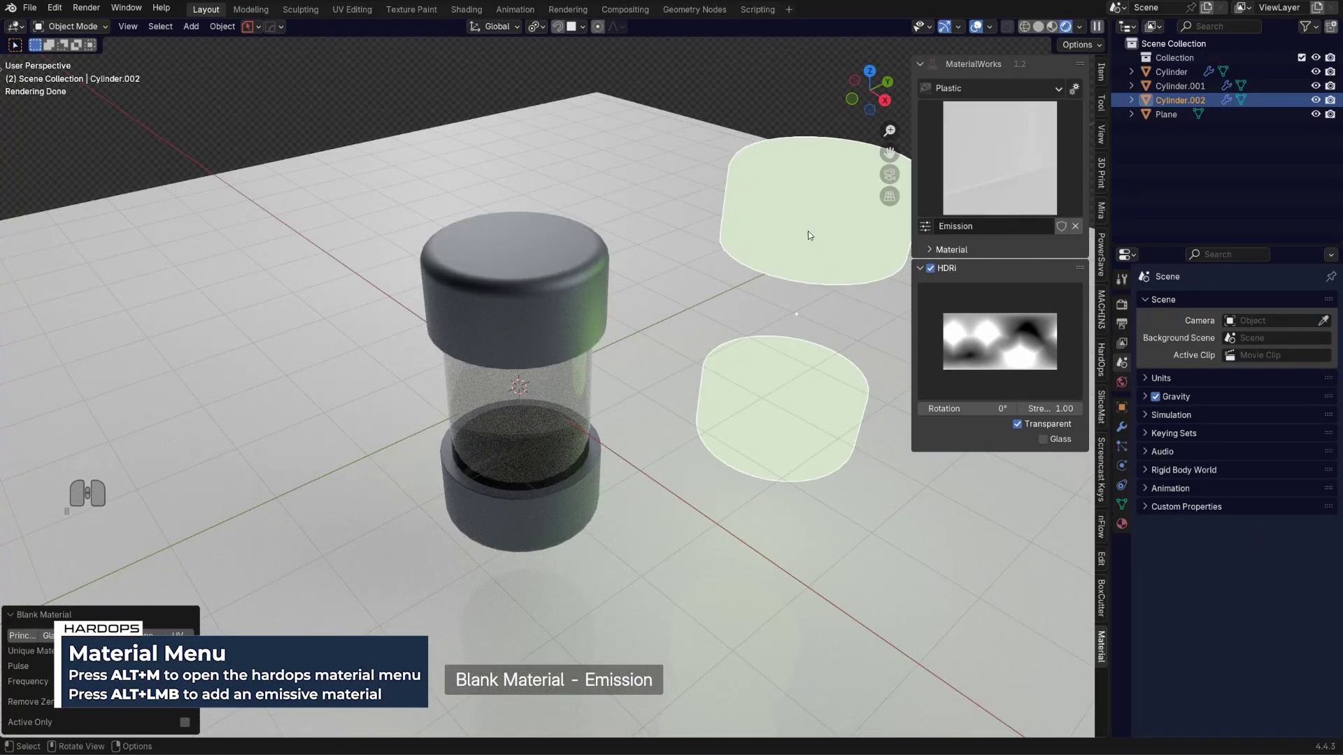
# - Add a second material slot holding Emission to the original caps for the thin band faces, and set its colour to bright cyan-blue
pyautogui.click(580, 330)
pyautogui.scroll(3, 571, 333)
pyautogui.press('Tab')
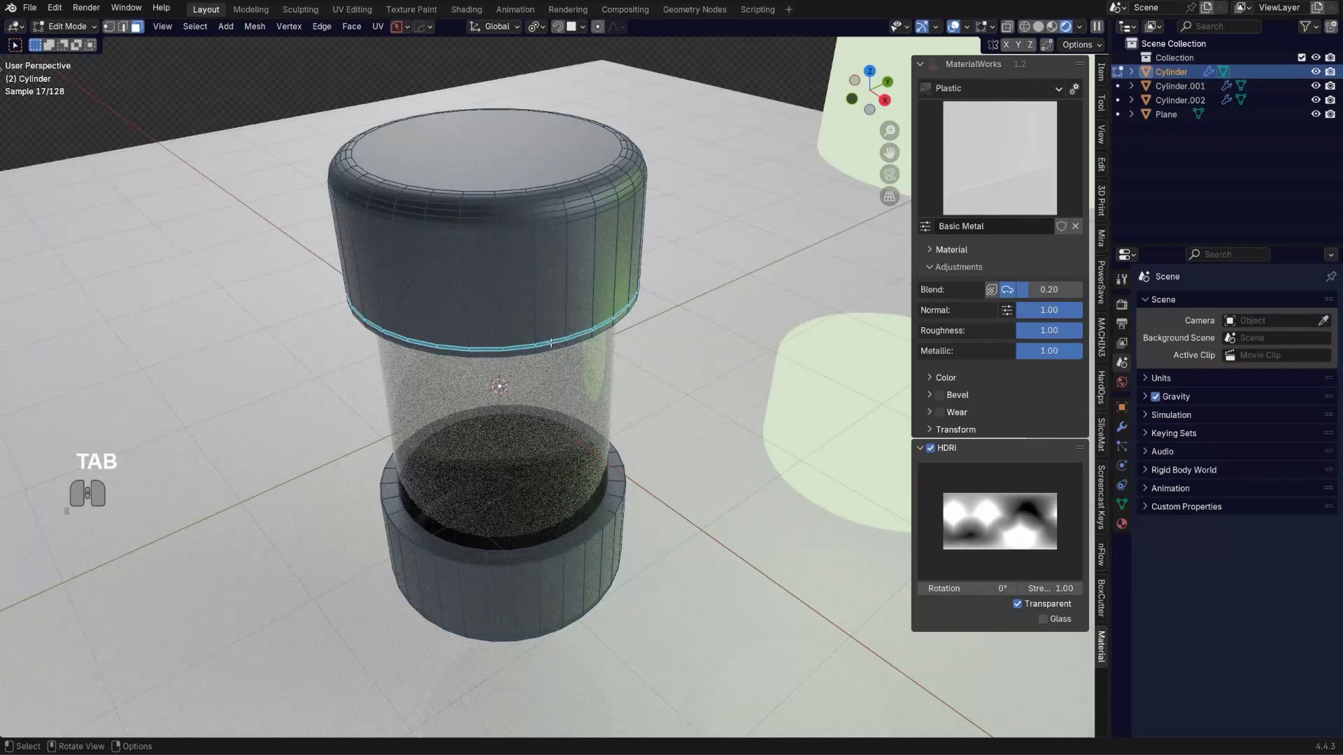
pyautogui.scroll(1, 549, 340)
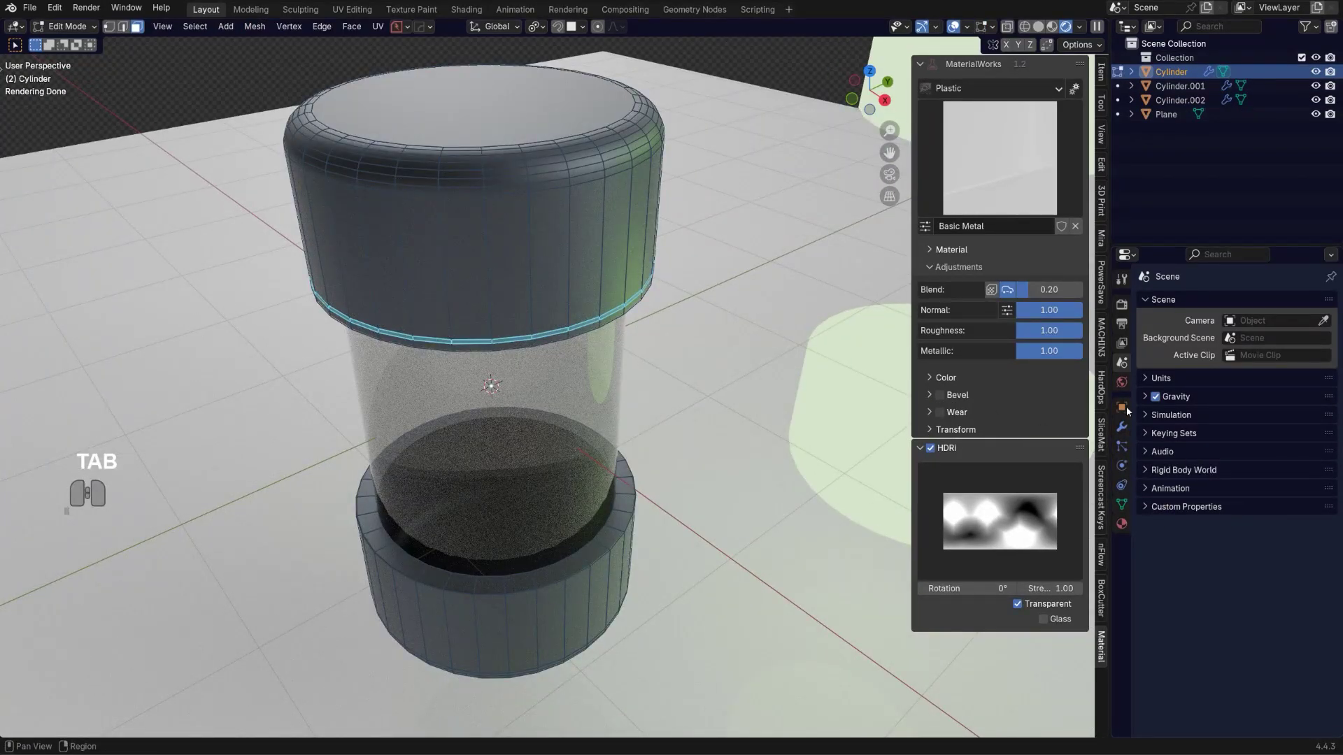
pyautogui.click(1121, 522)
pyautogui.click(1331, 302)
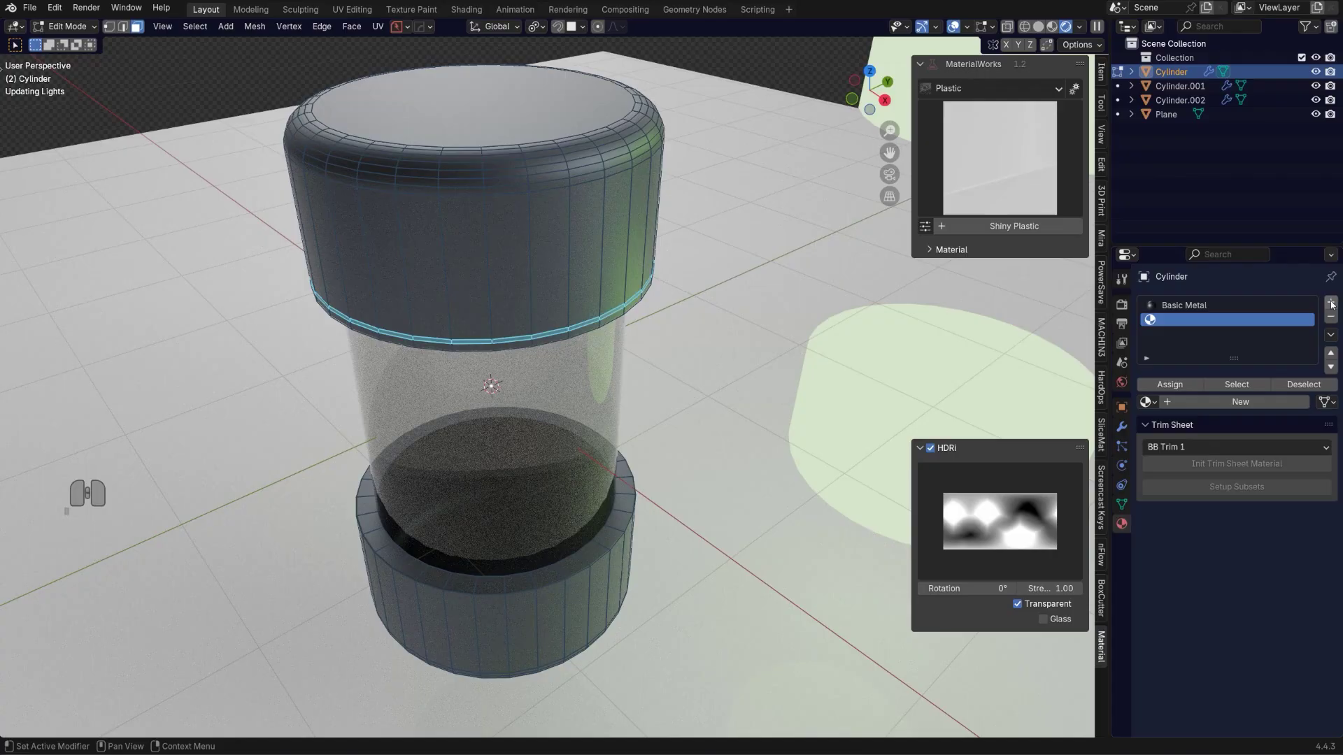
pyautogui.click(1147, 402)
pyautogui.click(999, 464)
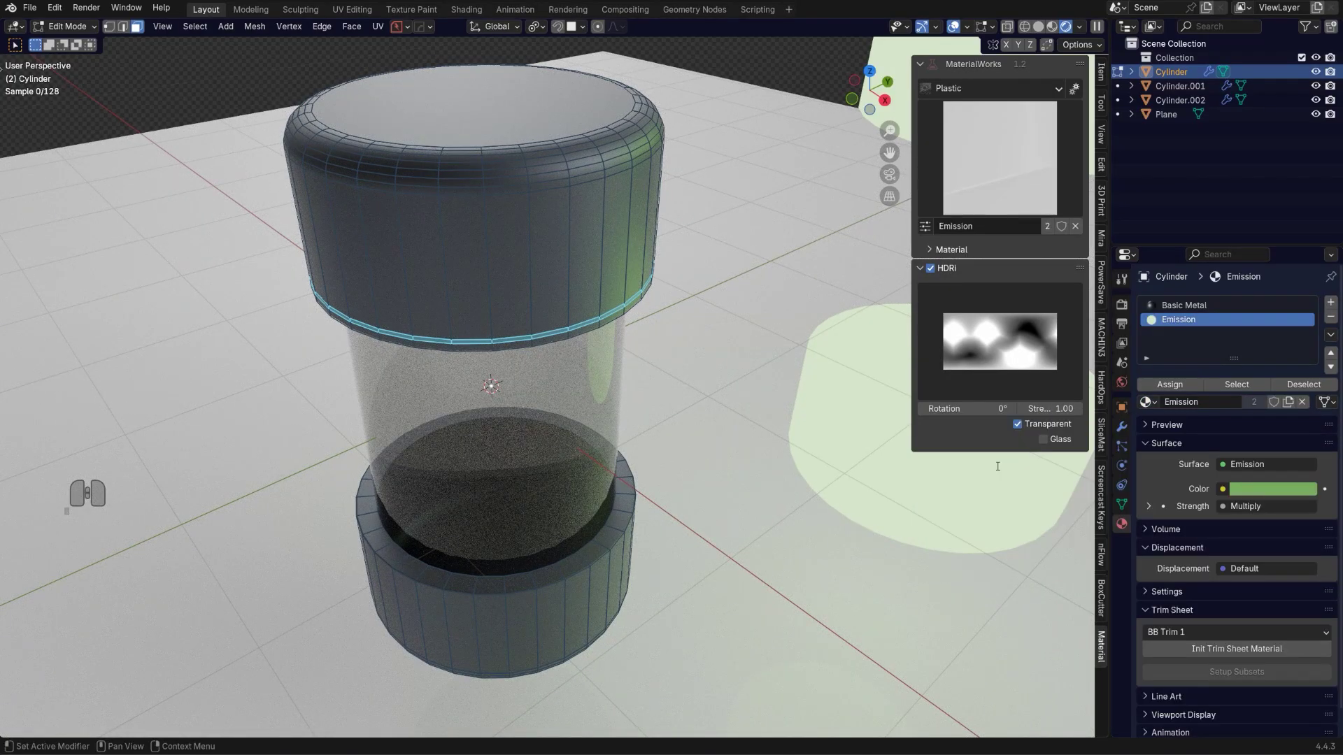
pyautogui.click(1269, 489)
pyautogui.moveTo(1245, 275); pyautogui.dragTo(1307, 260)
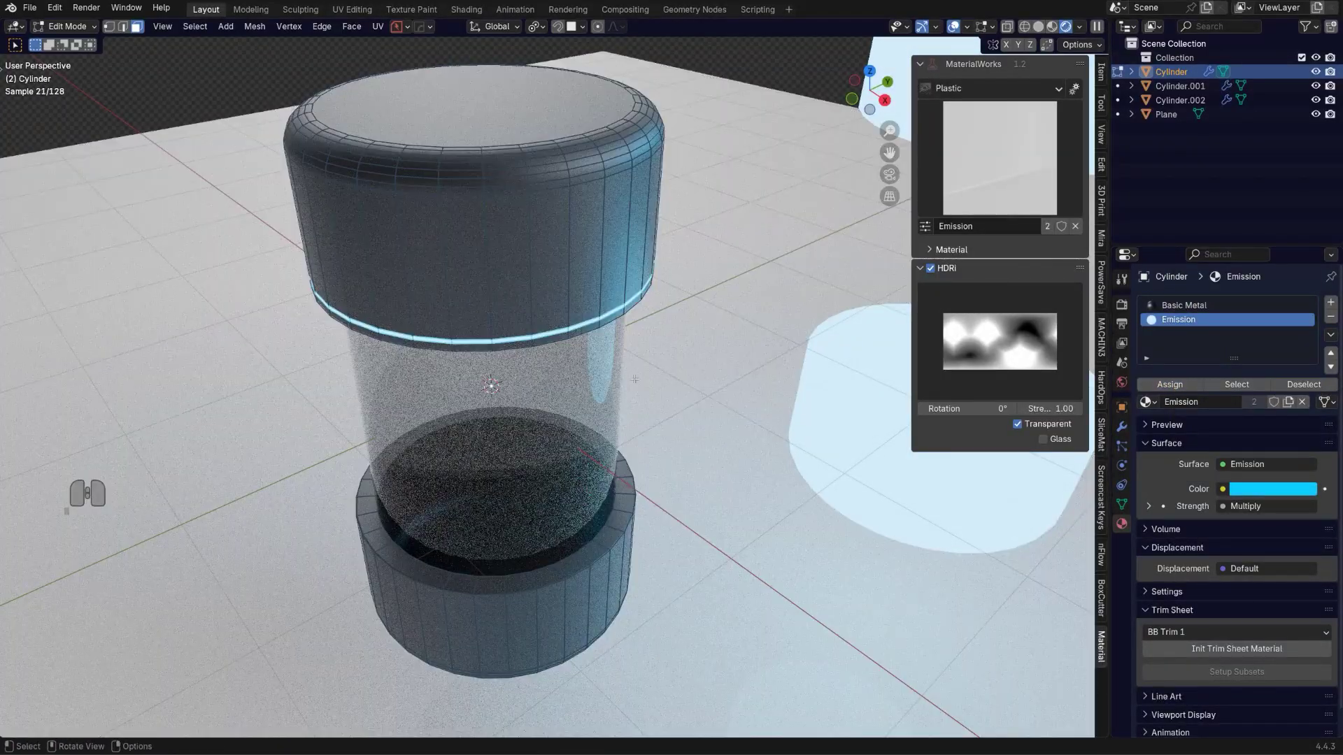
# - Leave mesh editing and delete the duplicated emissive cap and base object
pyautogui.press('Tab')
pyautogui.press('x')
pyautogui.click(808, 378)
pyautogui.scroll(-5, 661, 405)
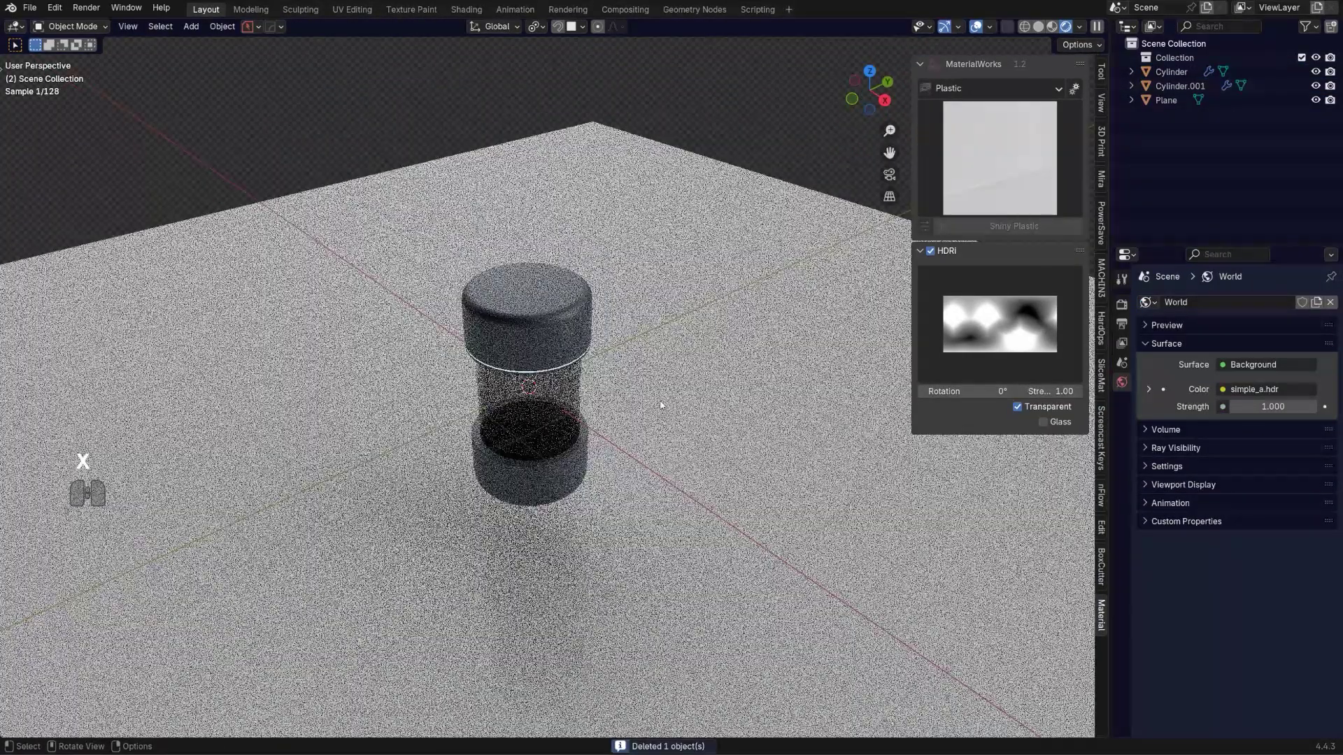
# - Examine the glowing band, metal caps and glass of the canister from several angles in the rendered view
pyautogui.moveTo(661, 405); pyautogui.dragTo(534, 365, button='middle')
pyautogui.scroll(6, 533, 375)
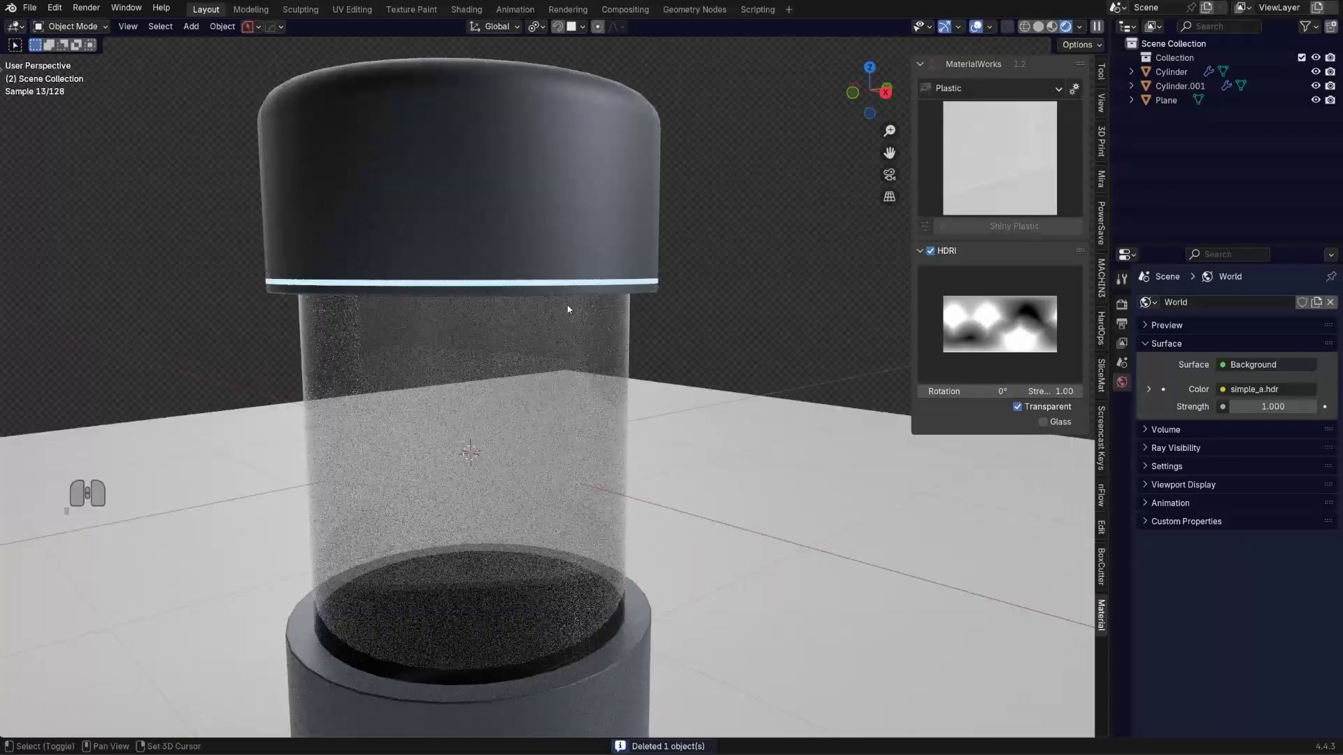
pyautogui.keyDown('shift'); pyautogui.moveTo(568, 309); pyautogui.dragTo(598, 337, button='middle'); pyautogui.keyUp('shift')
pyautogui.scroll(-2, 614, 318)
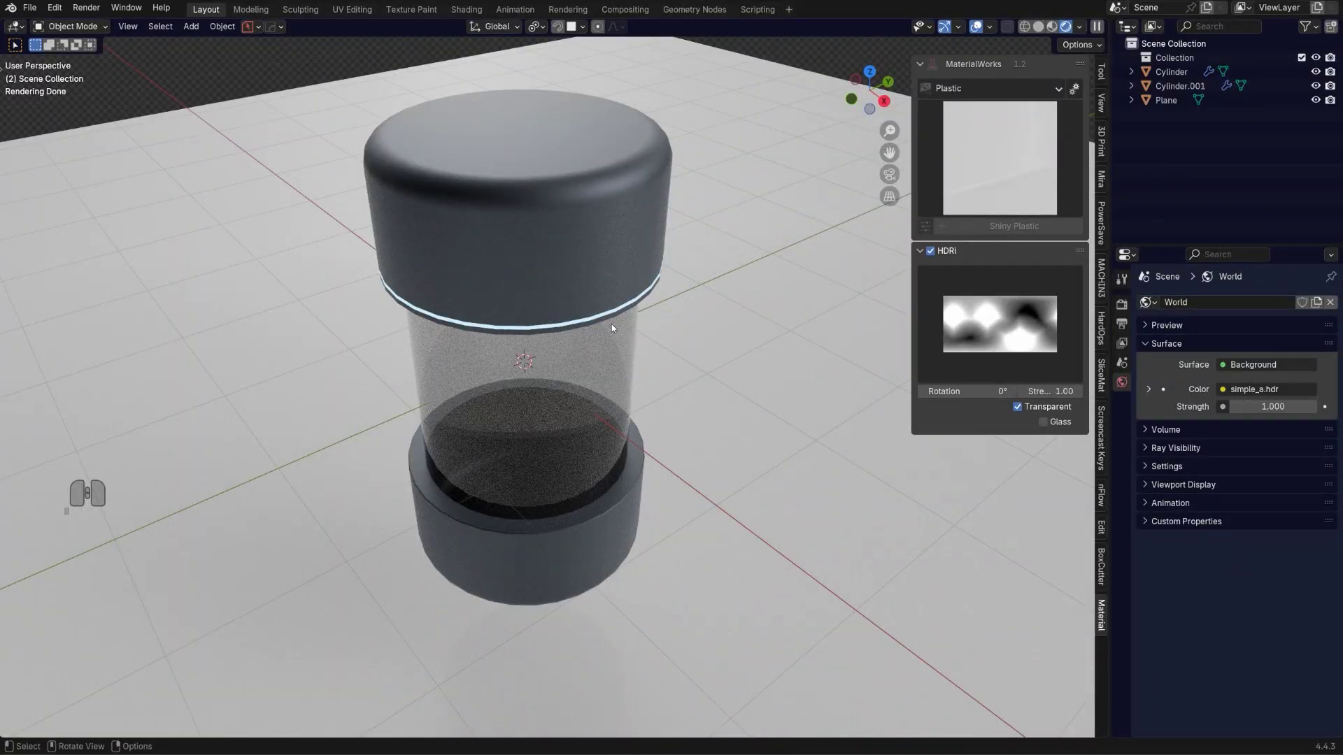
pyautogui.scroll(4, 572, 234)
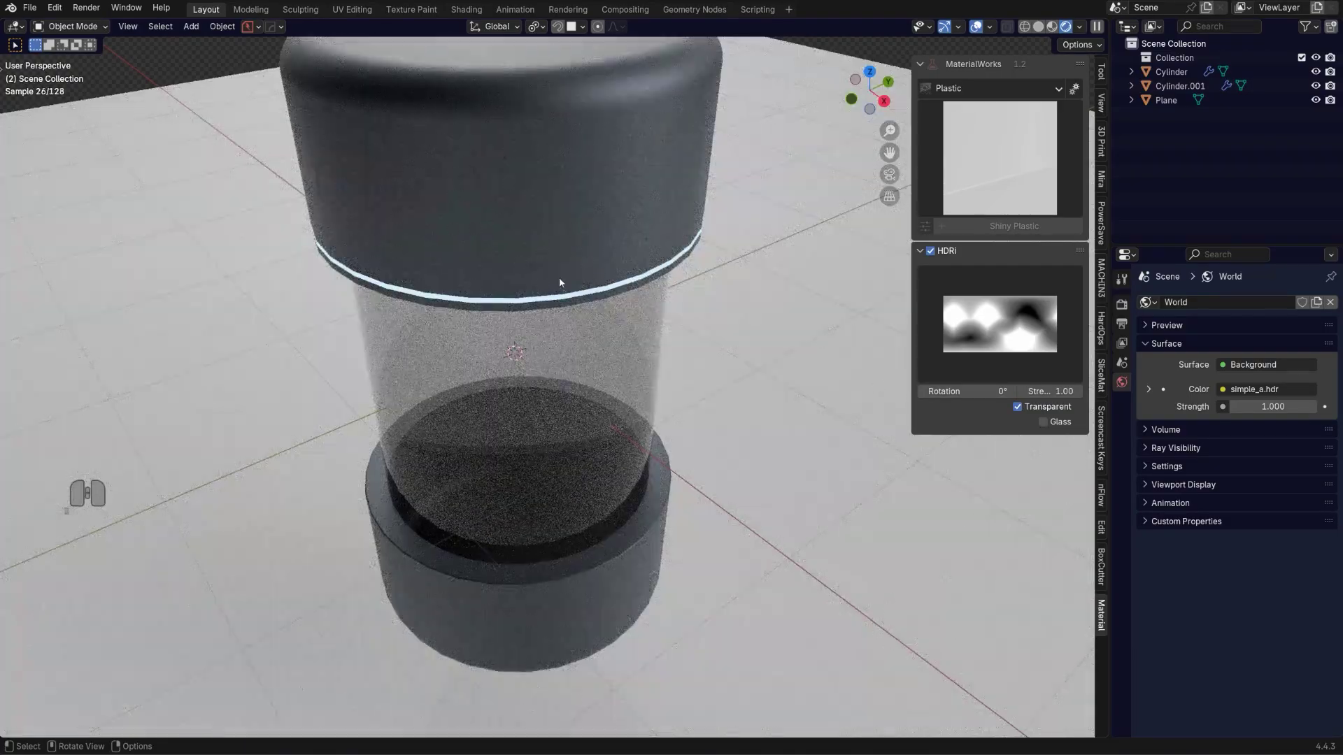
pyautogui.scroll(2, 559, 282)
pyautogui.scroll(-5, 652, 287)
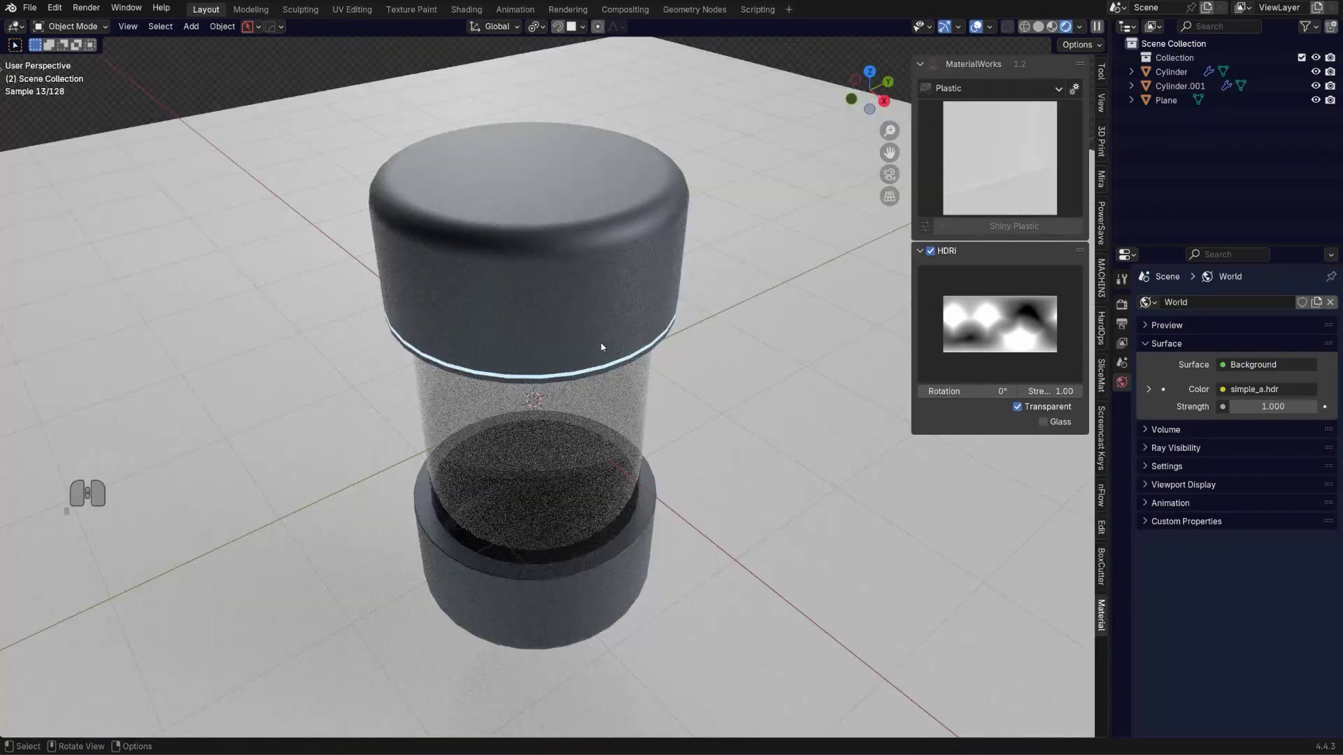
pyautogui.moveTo(602, 344); pyautogui.dragTo(565, 271, button='middle')
pyautogui.click(526, 444)
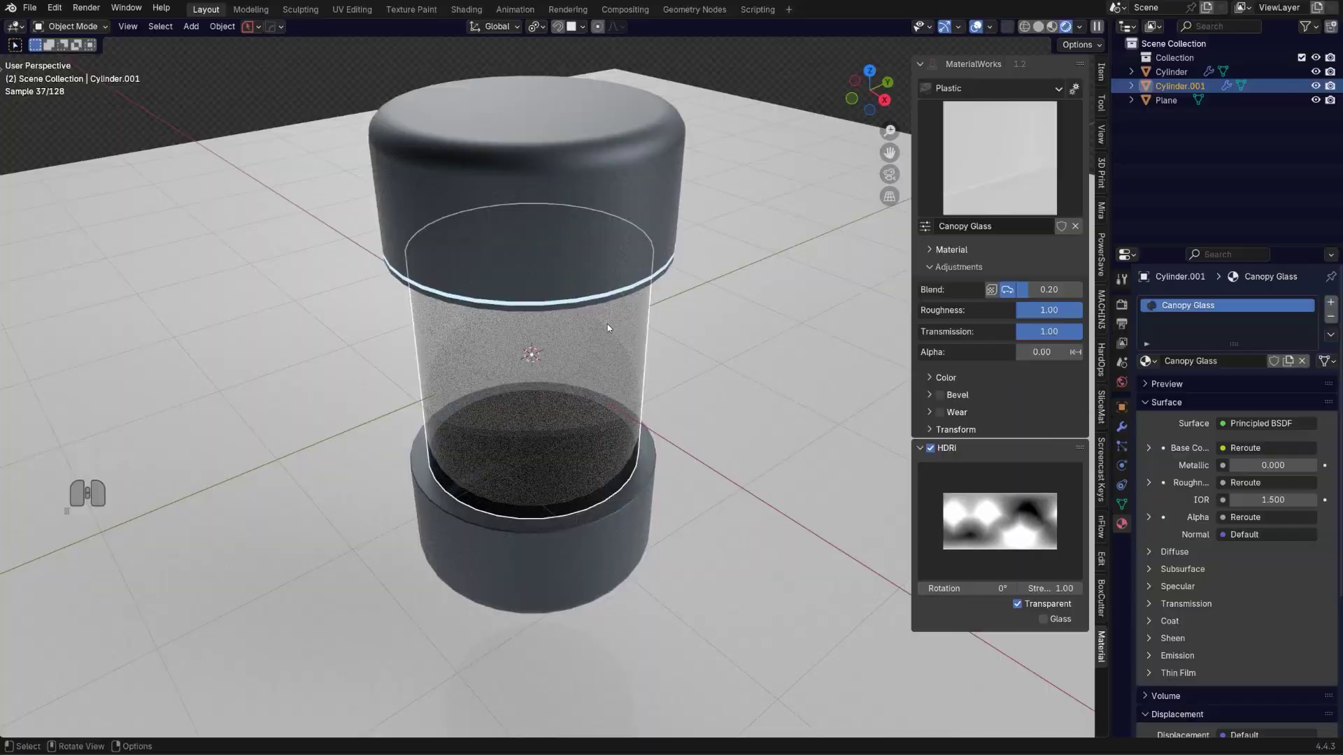
pyautogui.hotkey('ctrl', 'z')
pyautogui.scroll(-3, 559, 413)
pyautogui.moveTo(550, 428)
pyautogui.mouseDown(button='middle')
pyautogui.moveTo(621, 440)
pyautogui.moveTo(567, 414)
pyautogui.mouseUp(button='middle')
pyautogui.scroll(4, 566, 413)
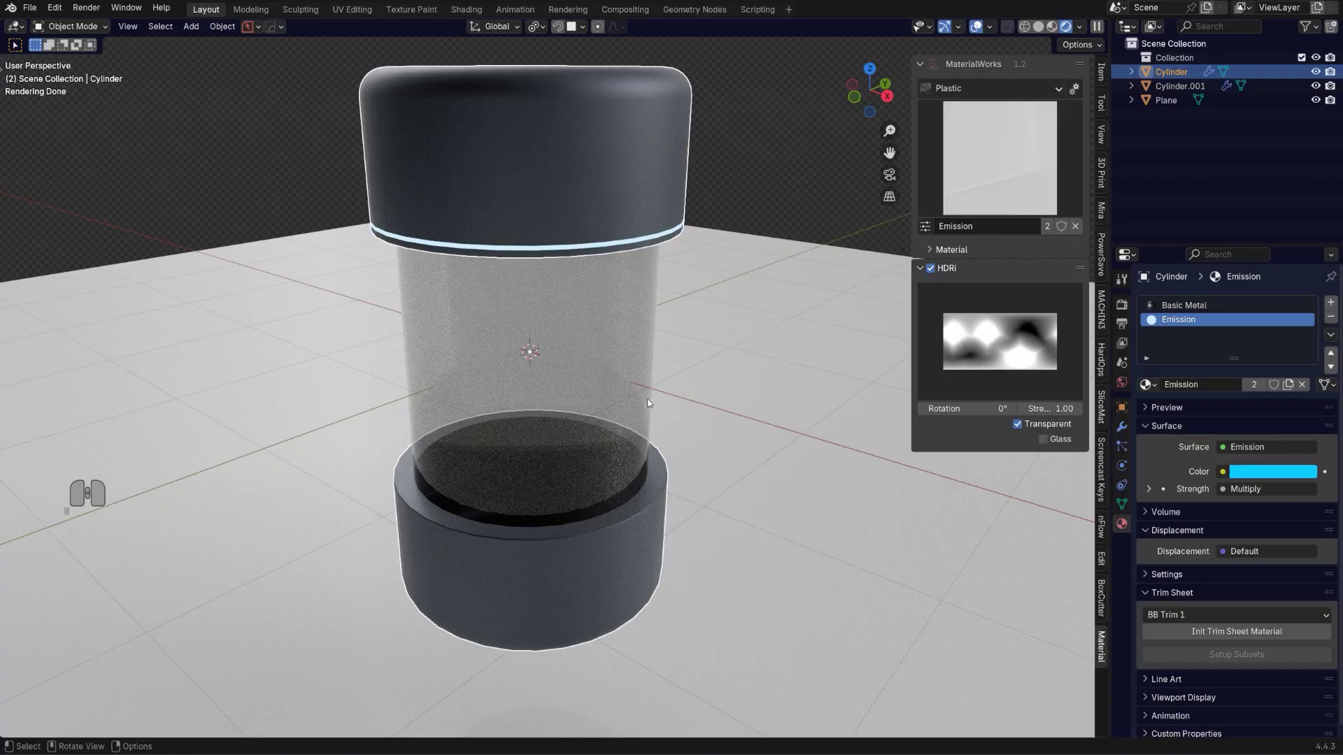
pyautogui.moveTo(648, 404); pyautogui.dragTo(619, 392, button='middle')
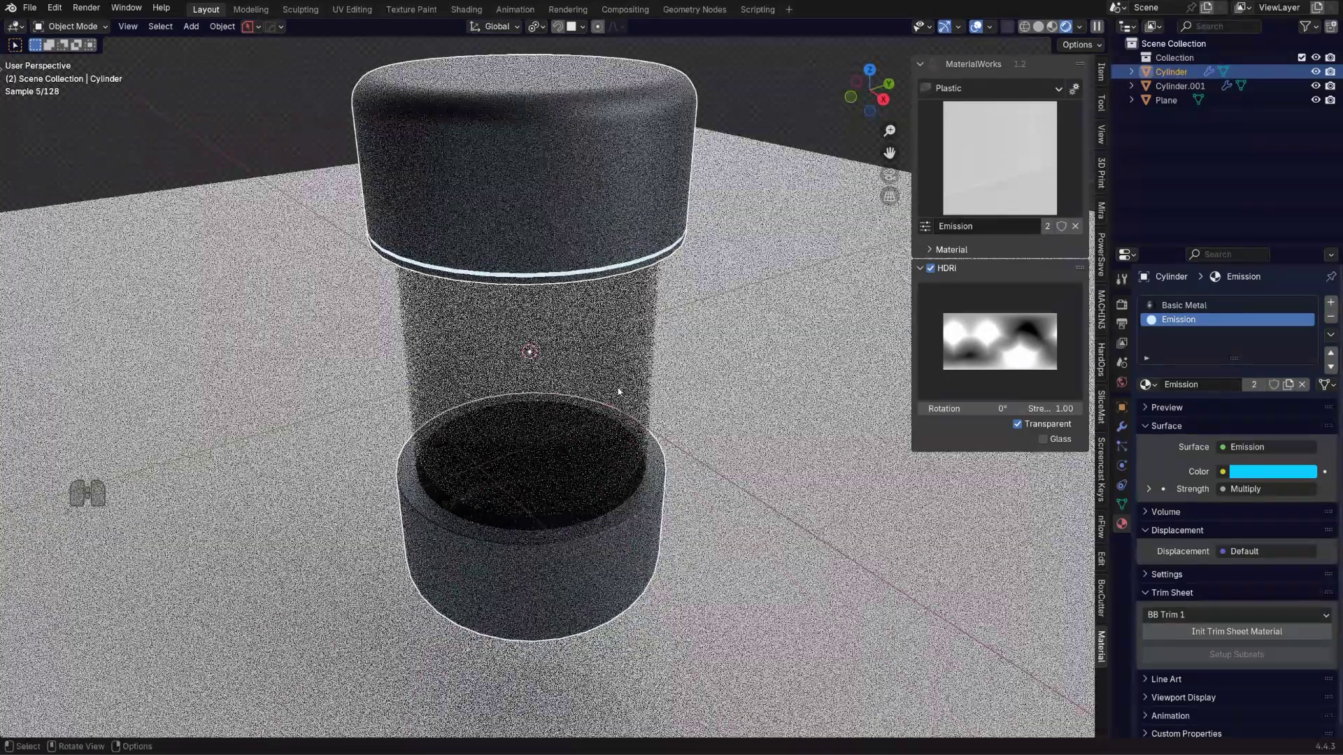
pyautogui.scroll(-3, 617, 383)
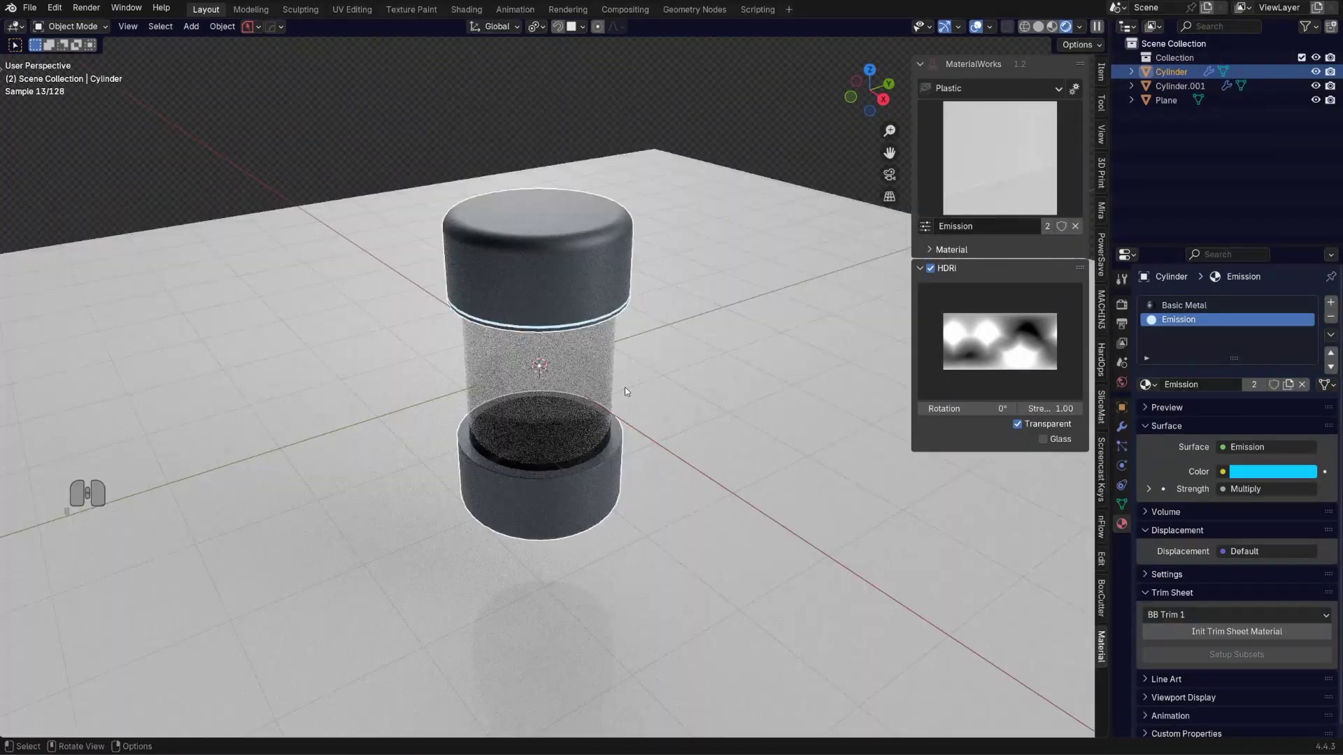
# - Switch the viewport to solid shading and check the canister's middle section and base
pyautogui.click(1039, 26)
pyautogui.scroll(-2, 629, 380)
pyautogui.scroll(3, 712, 337)
pyautogui.scroll(4, 469, 487)
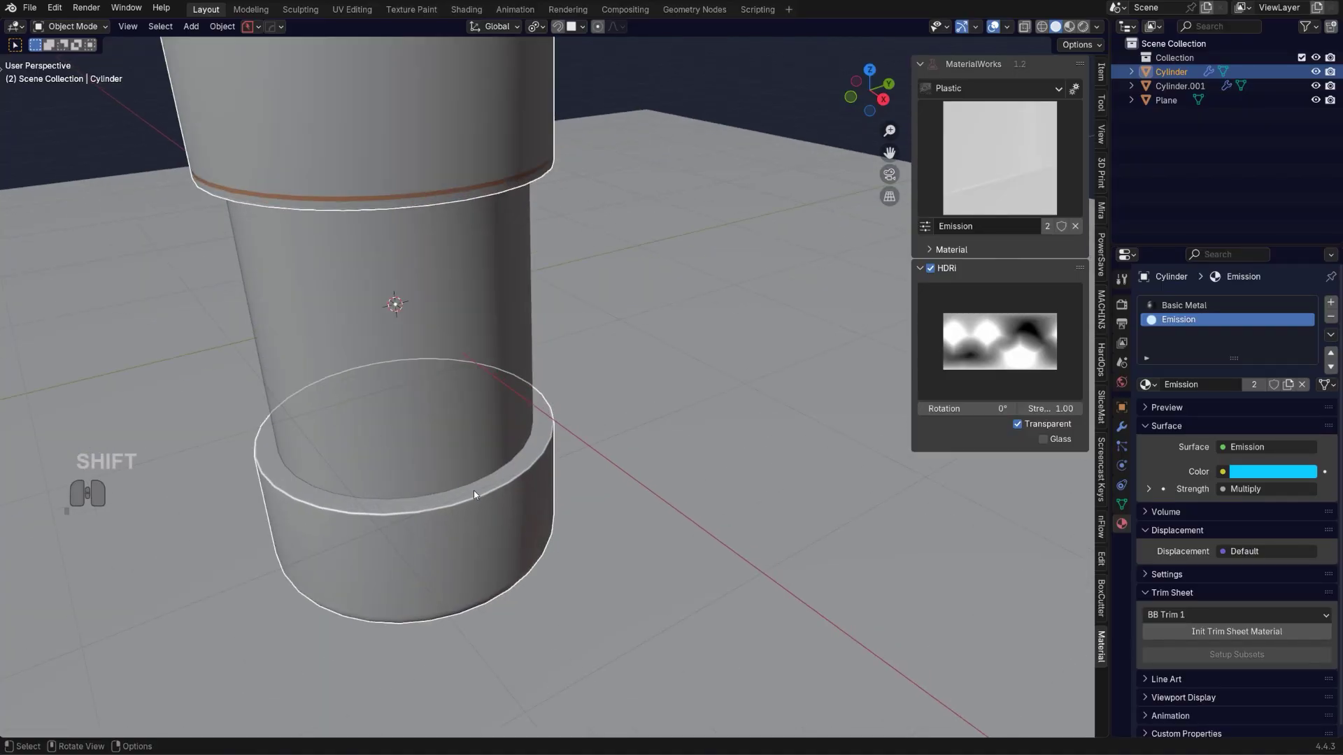
pyautogui.scroll(-2, 470, 480)
pyautogui.scroll(-1, 598, 274)
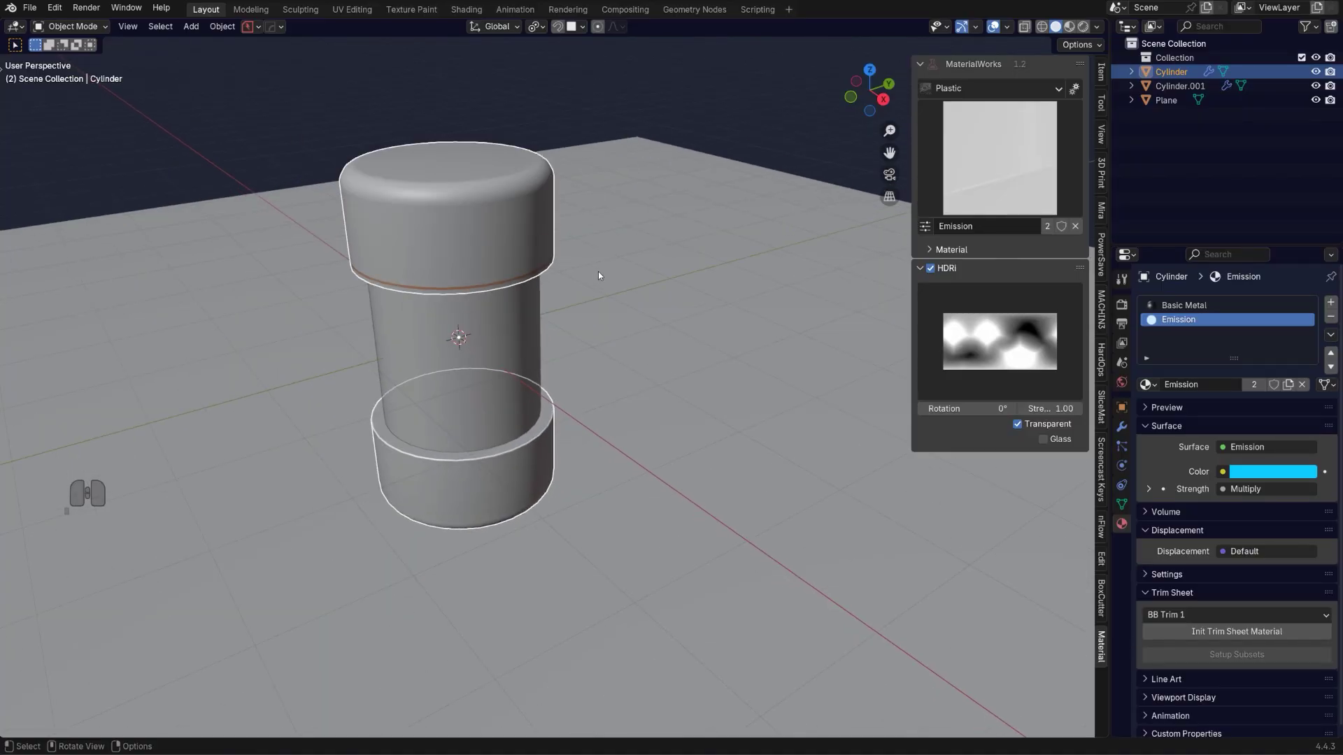
# - Replace the middle cylinder's material with a HardOps blank glass material
pyautogui.click(504, 337)
pyautogui.hotkey('alt', 'm')
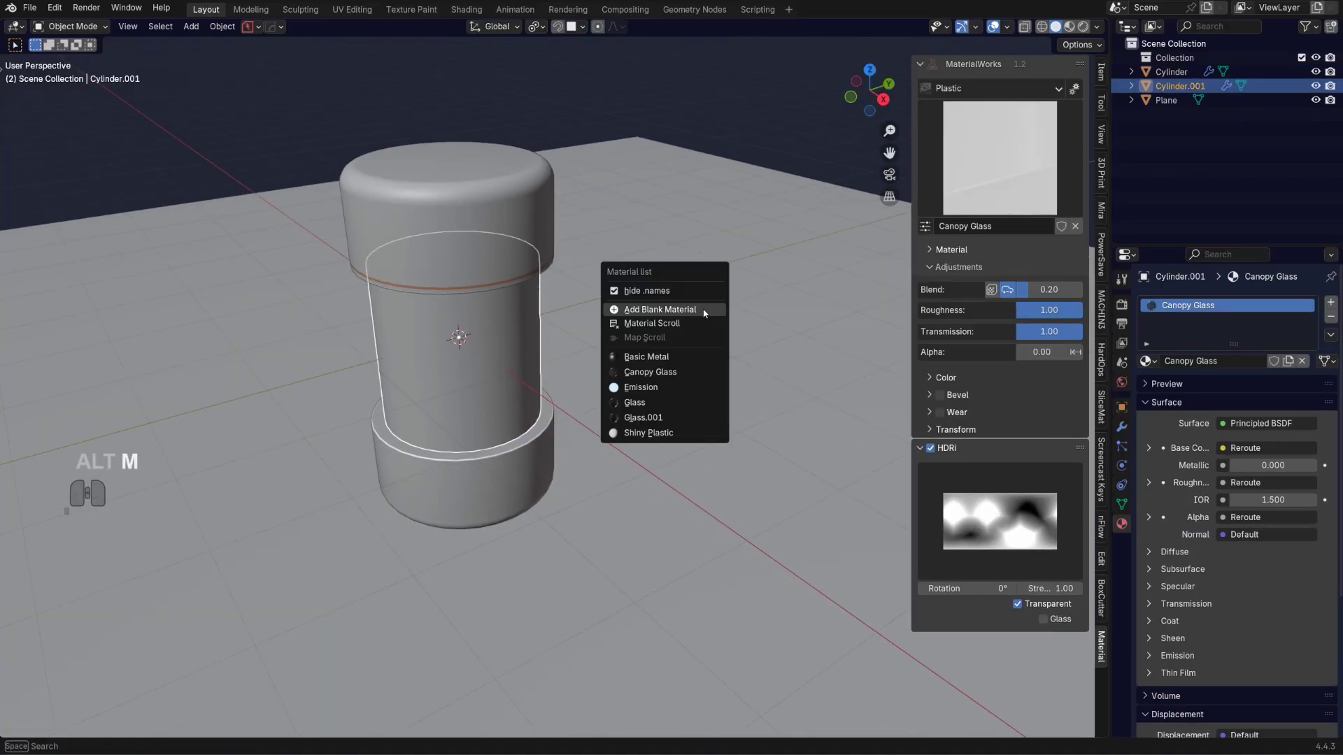
pyautogui.keyDown('shift'); pyautogui.click(643, 303); pyautogui.keyUp('shift')
pyautogui.scroll(2, 674, 365)
pyautogui.moveTo(536, 362)
pyautogui.keyDown('shift'); pyautogui.mouseDown(button='middle')
pyautogui.moveTo(674, 365)
pyautogui.moveTo(513, 356)
pyautogui.mouseUp(button='middle'); pyautogui.keyUp('shift')
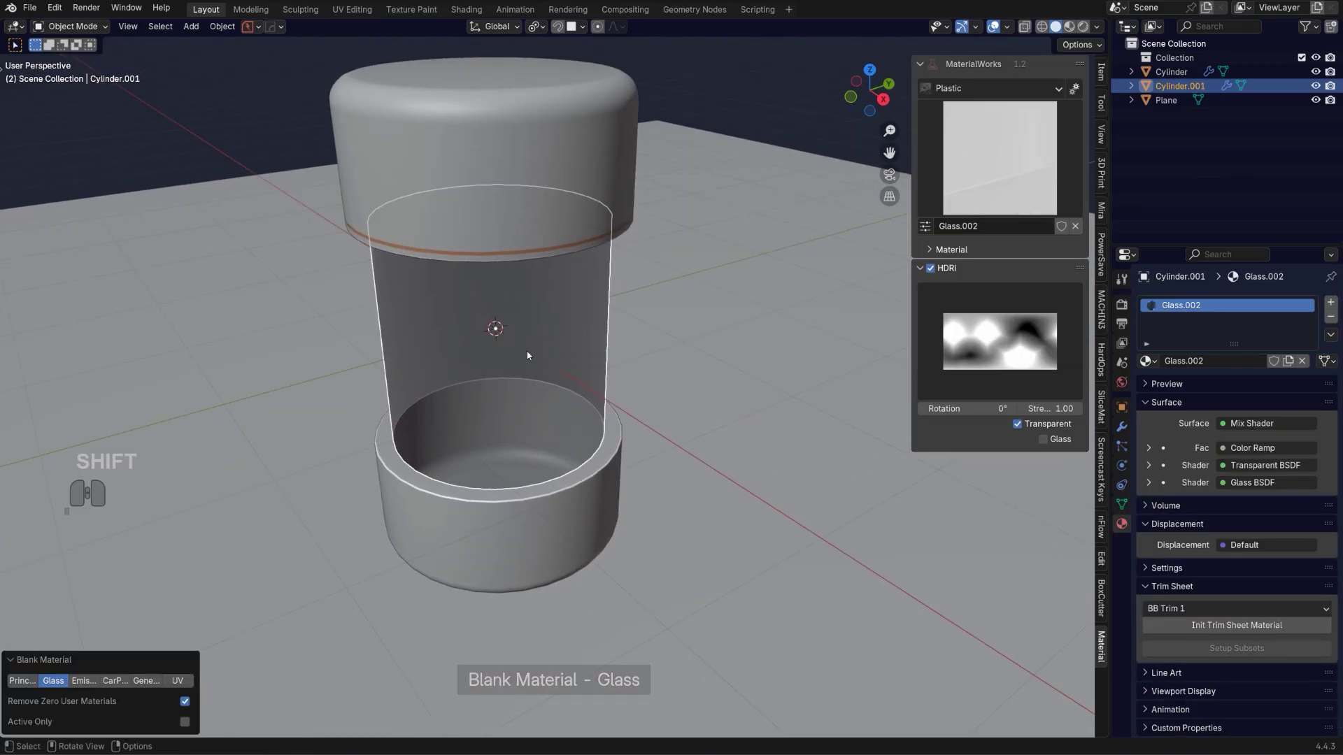
# - Resize the duplicated box above the truck's rear wheels along the Z and Y axes
pyautogui.press('s')
pyautogui.press('y')
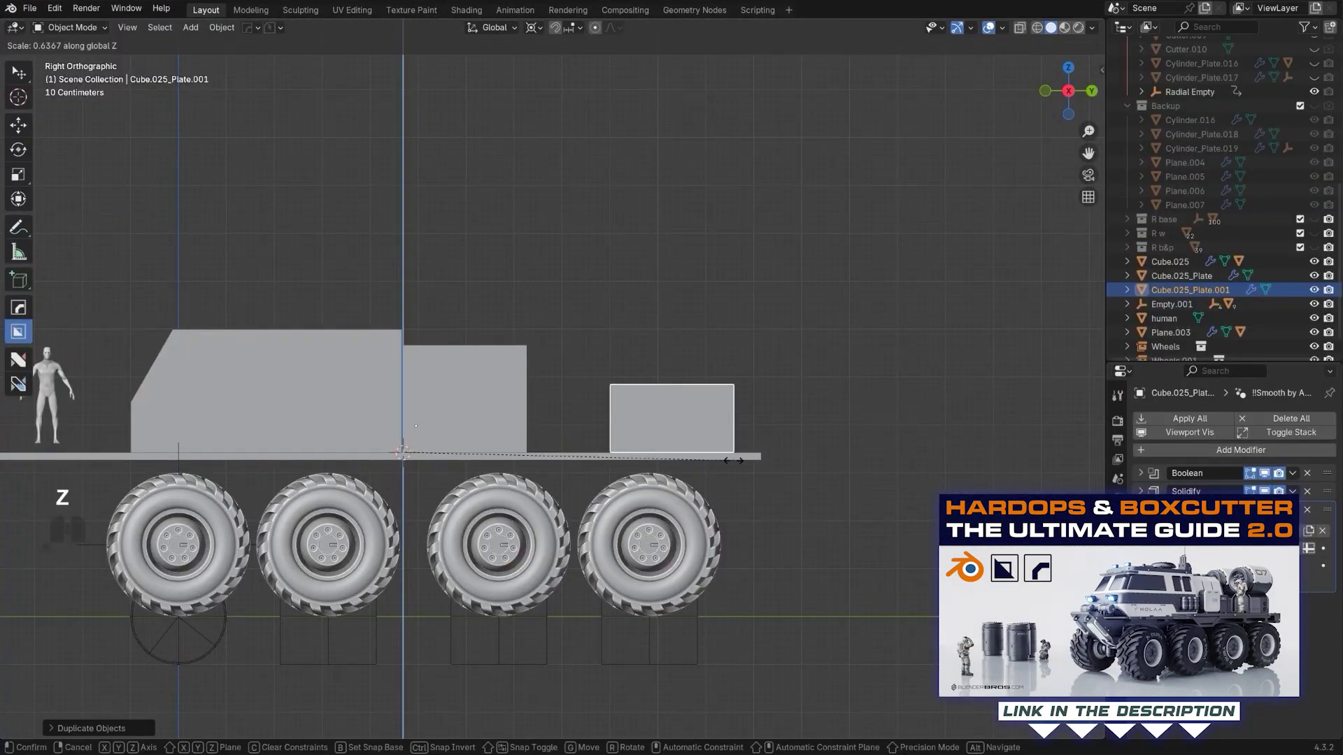
pyautogui.press('s')
pyautogui.press('y')
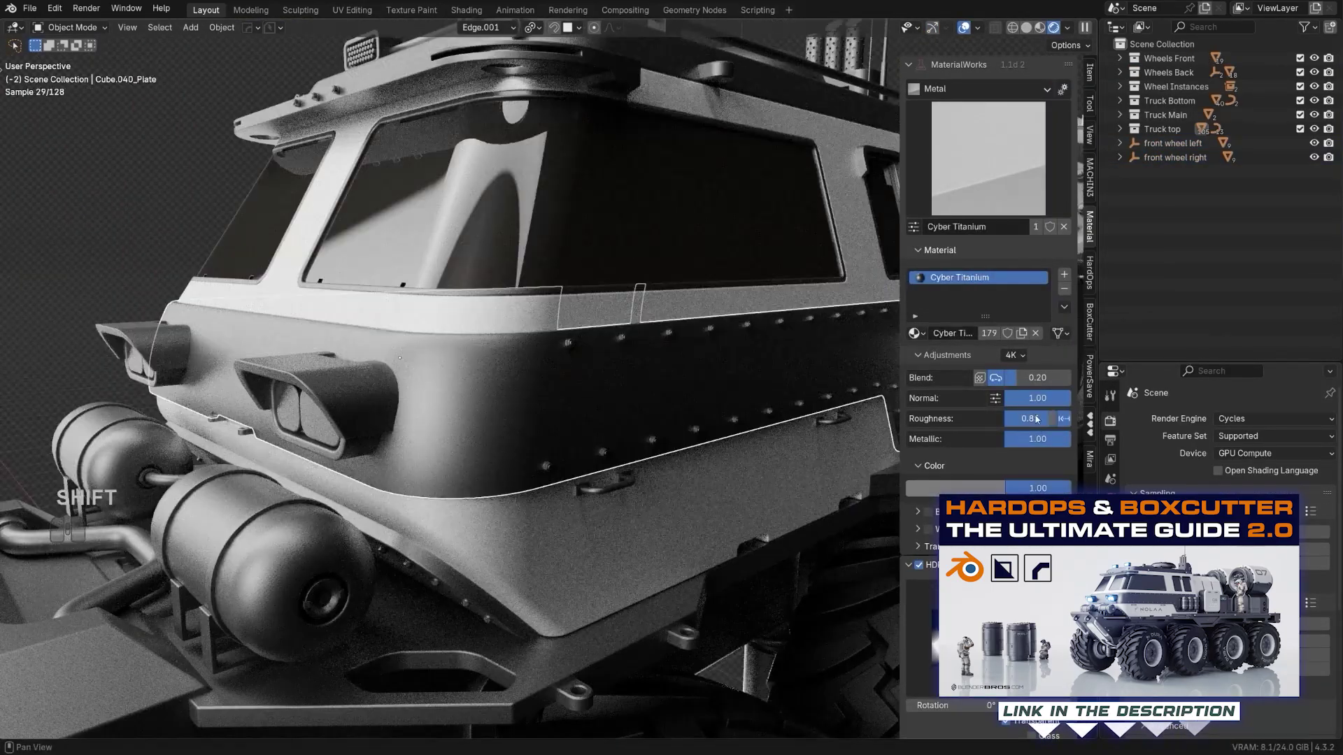
# - Reduce the roughness of the truck body's Cyber Titanium material and apply Steel Floor 1 to the selected plane
pyautogui.moveTo(1037, 419); pyautogui.dragTo(1027, 417)
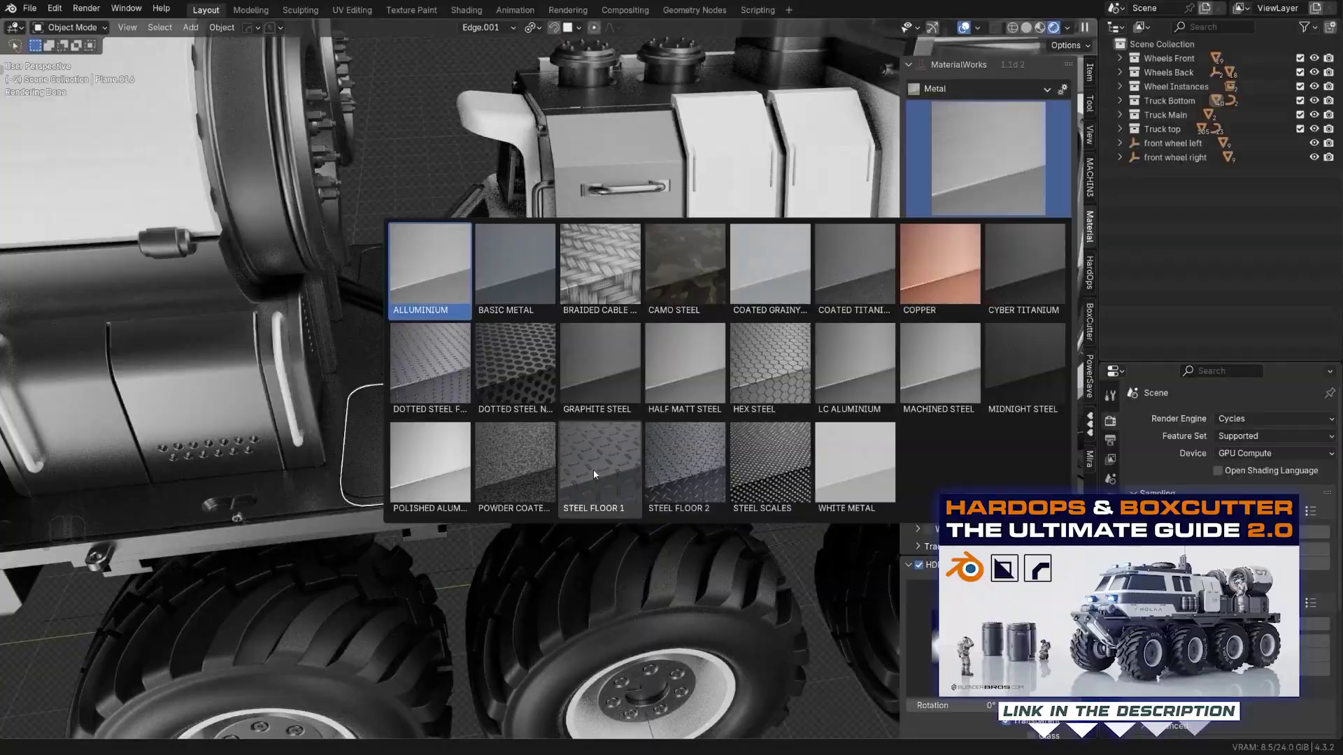
pyautogui.click(593, 469)
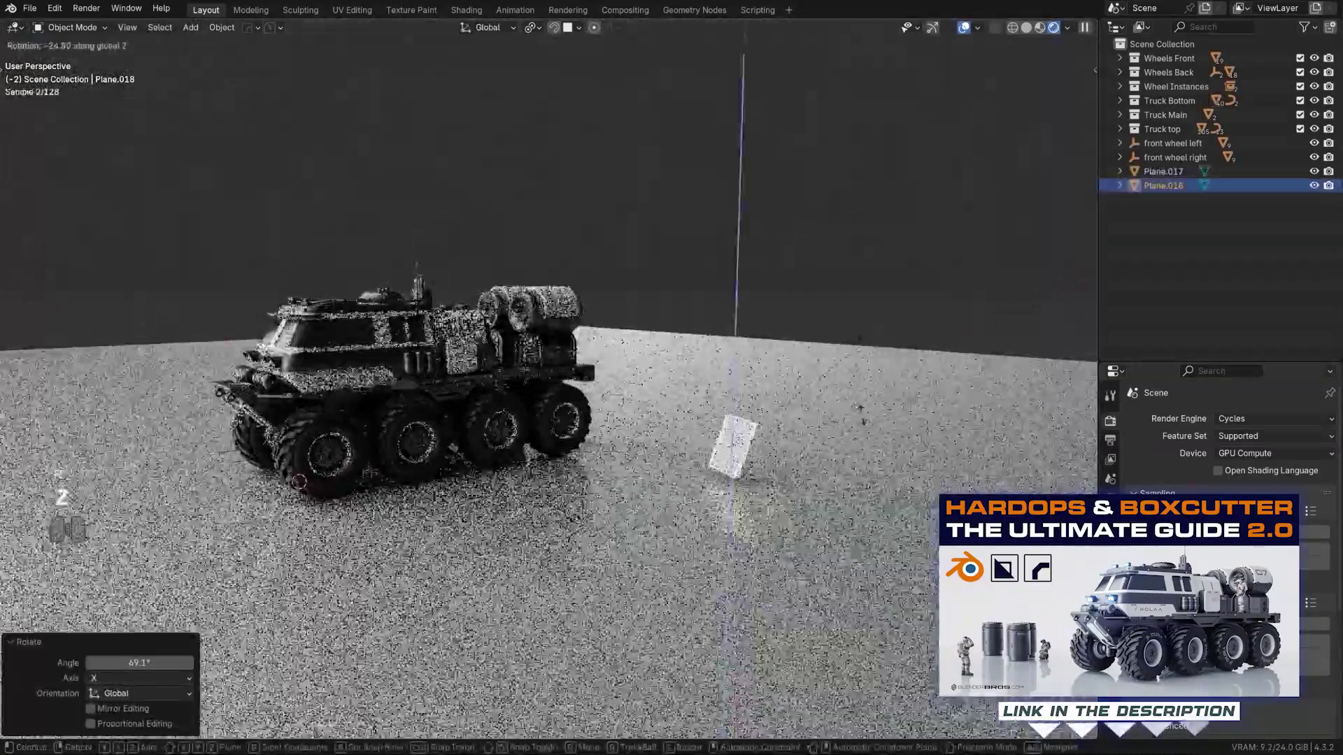